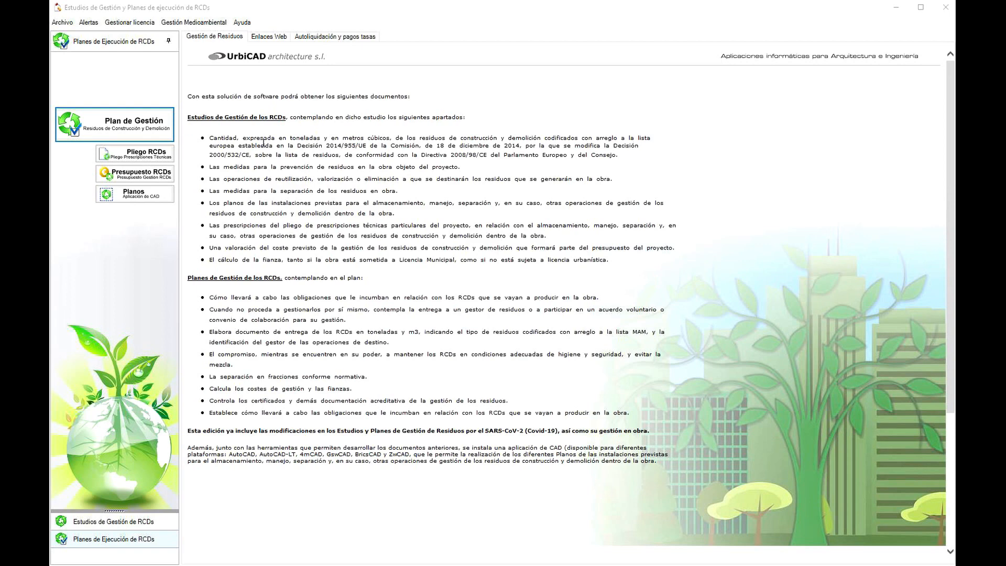
- Look over the web links page and the Consell de Mallorca self-assessment form for demolition and construction waste
{"action": "left_click", "coordinate": [268, 38]}
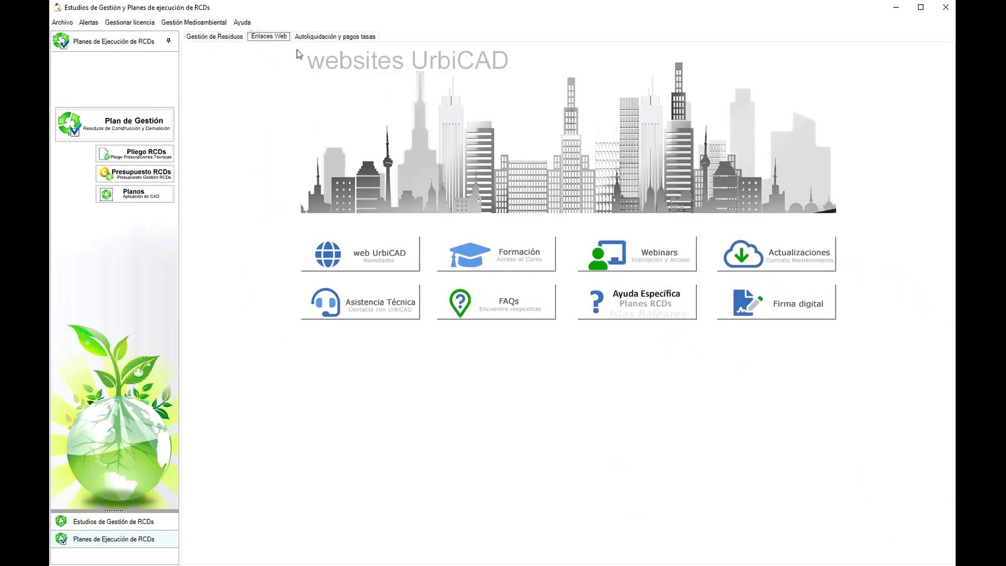
{"action": "left_click", "coordinate": [325, 38]}
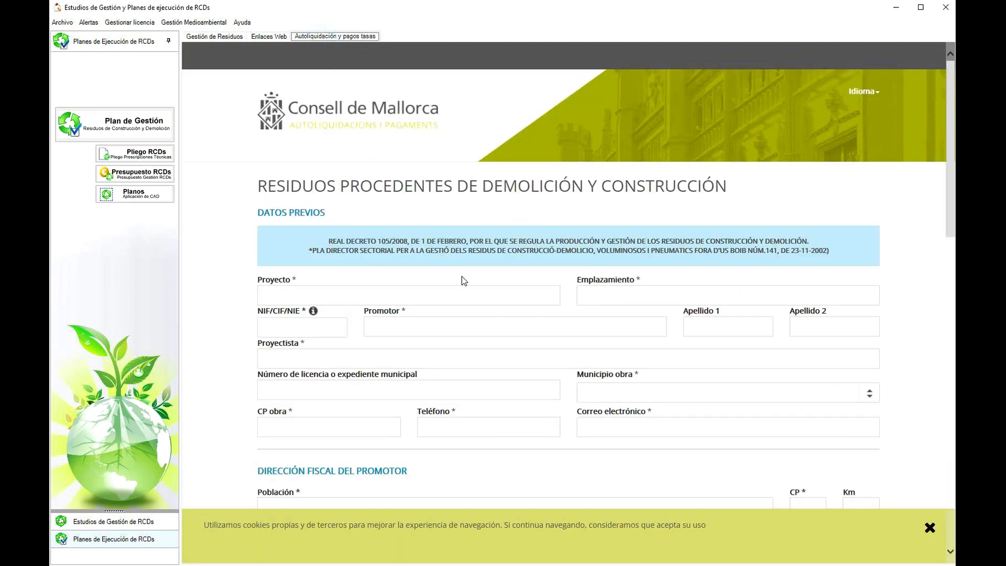
{"action": "scroll", "coordinate": [461, 276], "scroll_direction": "down", "scroll_amount": 7}
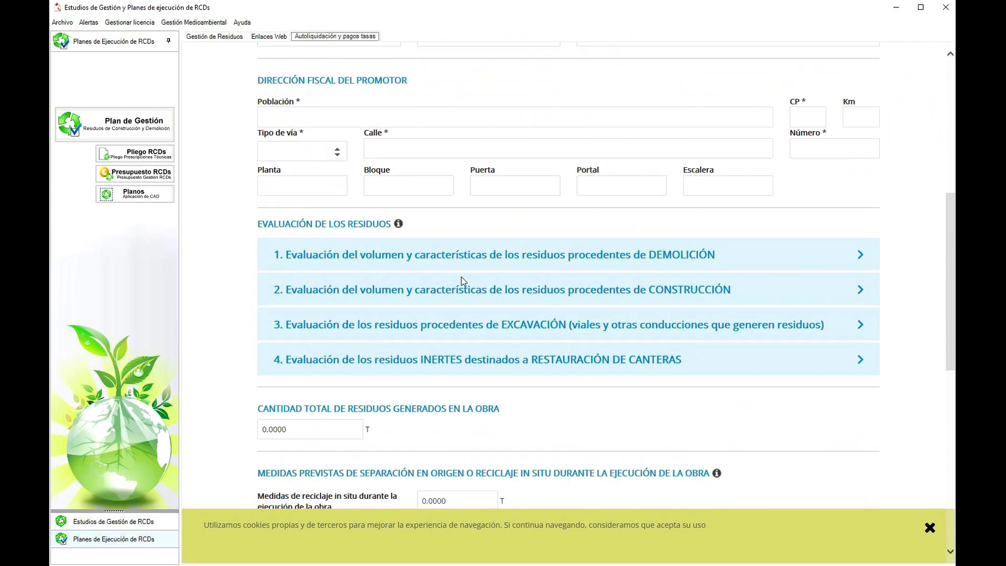
{"action": "scroll", "coordinate": [461, 277], "scroll_direction": "up", "scroll_amount": 7}
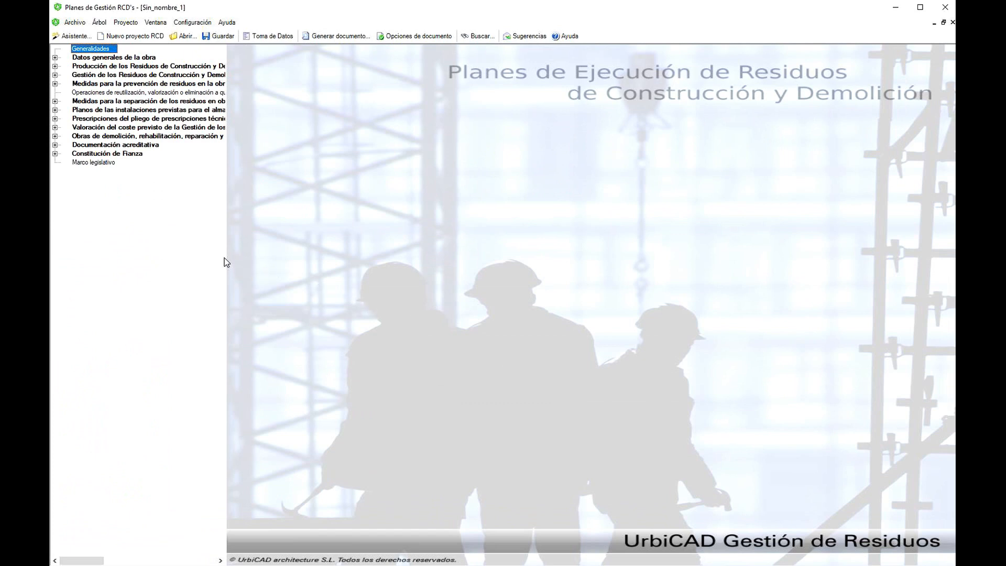
- Widen the project tree pane and open the work profile "I.BALEARES - Residuos procedentes de Construcción y Excavación (Puntos 2+3)"
{"action": "left_click_drag", "start_coordinate": [227, 257], "coordinate": [400, 283]}
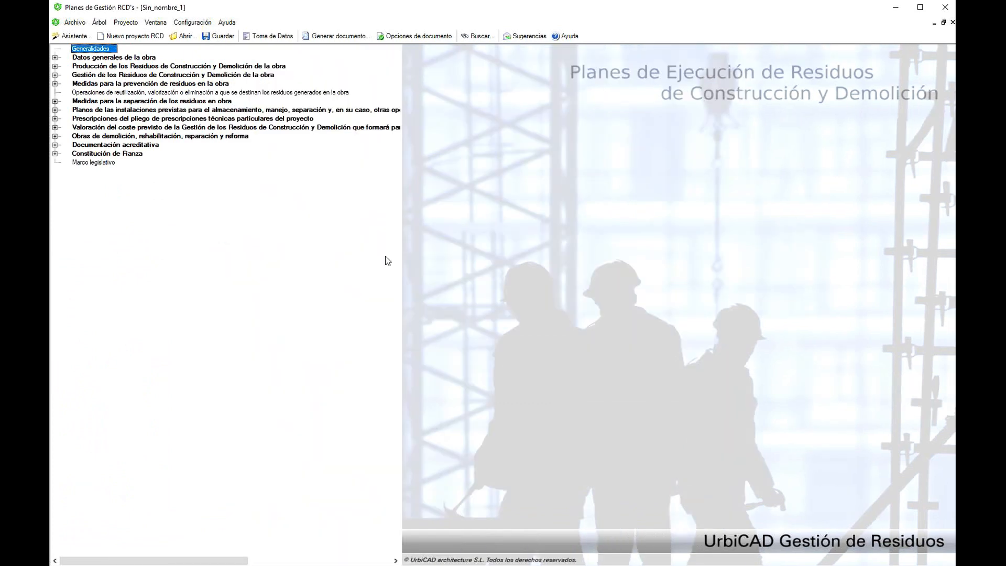
{"action": "left_click", "coordinate": [82, 24]}
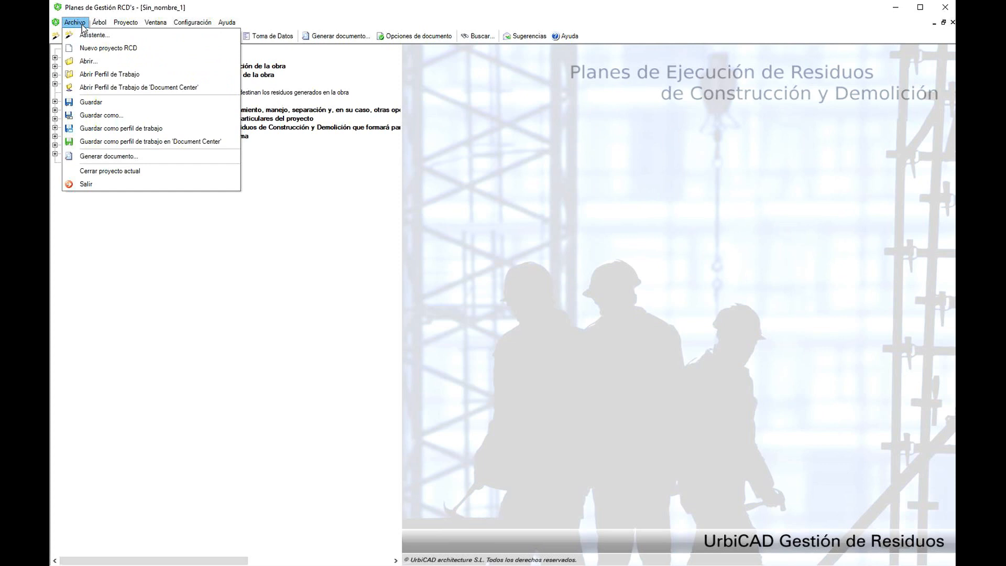
{"action": "left_click", "coordinate": [96, 76]}
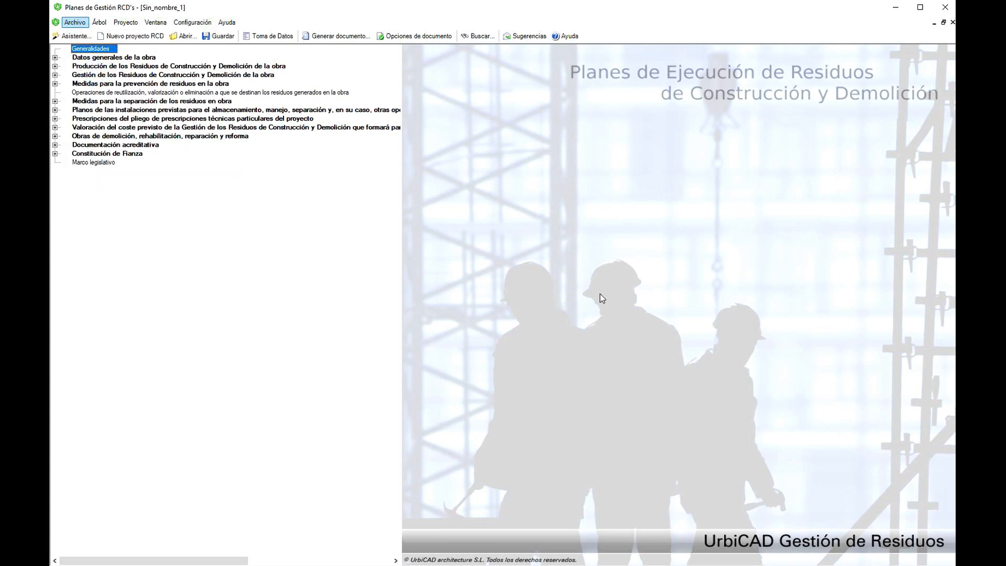
{"action": "scroll", "coordinate": [660, 230], "scroll_direction": "down", "scroll_amount": 5}
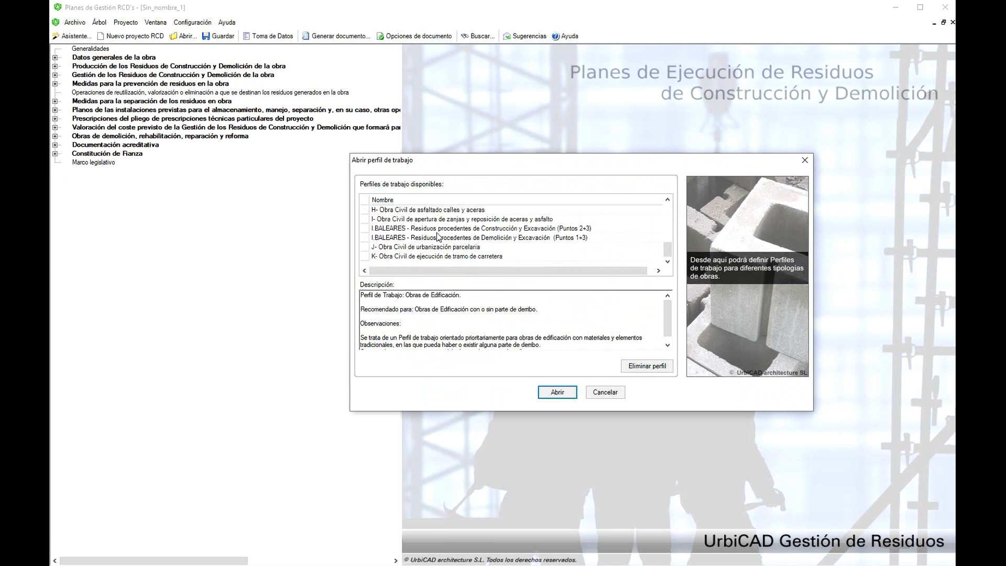
{"action": "left_click", "coordinate": [396, 230]}
{"action": "left_click", "coordinate": [395, 237]}
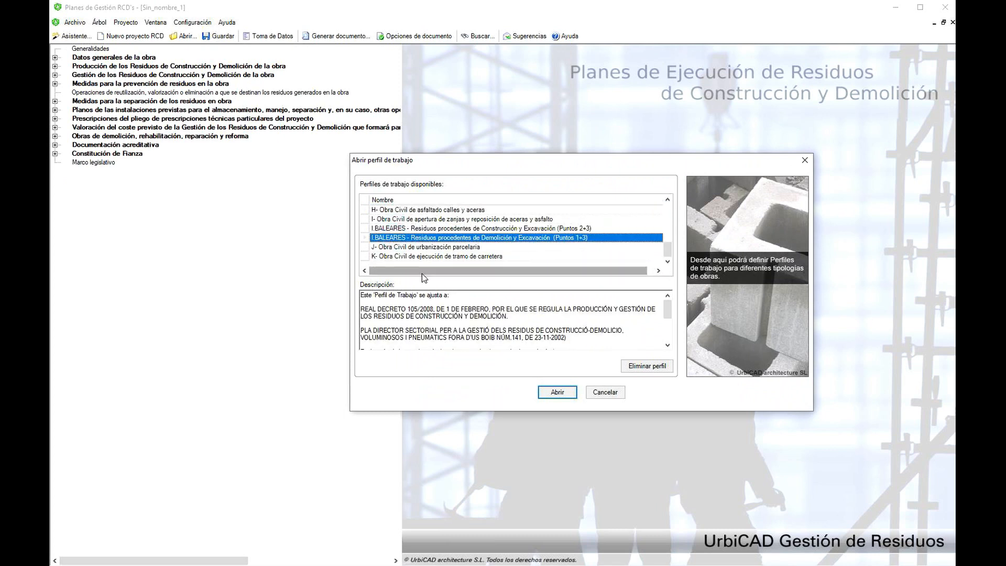
{"action": "left_click", "coordinate": [412, 230]}
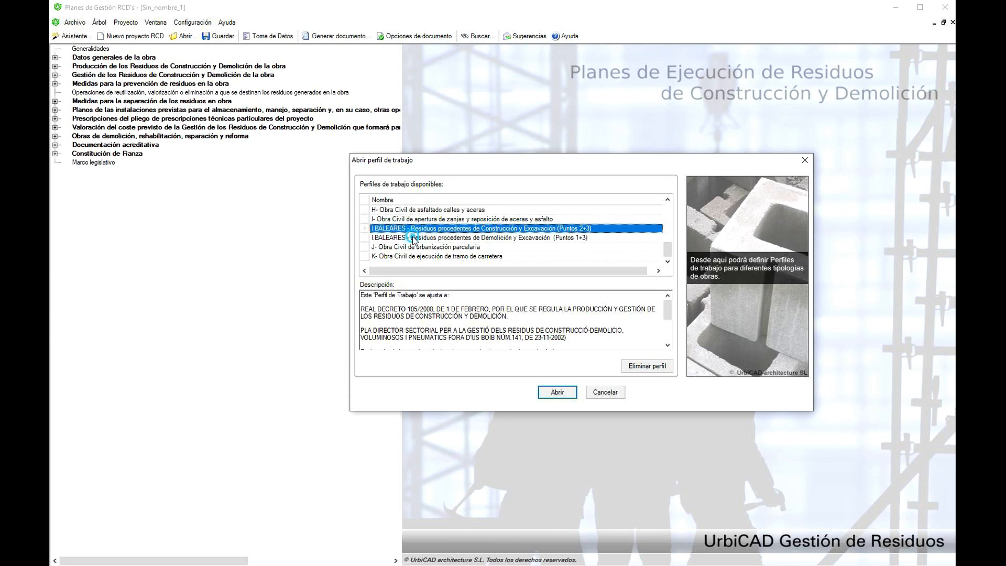
{"action": "left_click", "coordinate": [414, 238]}
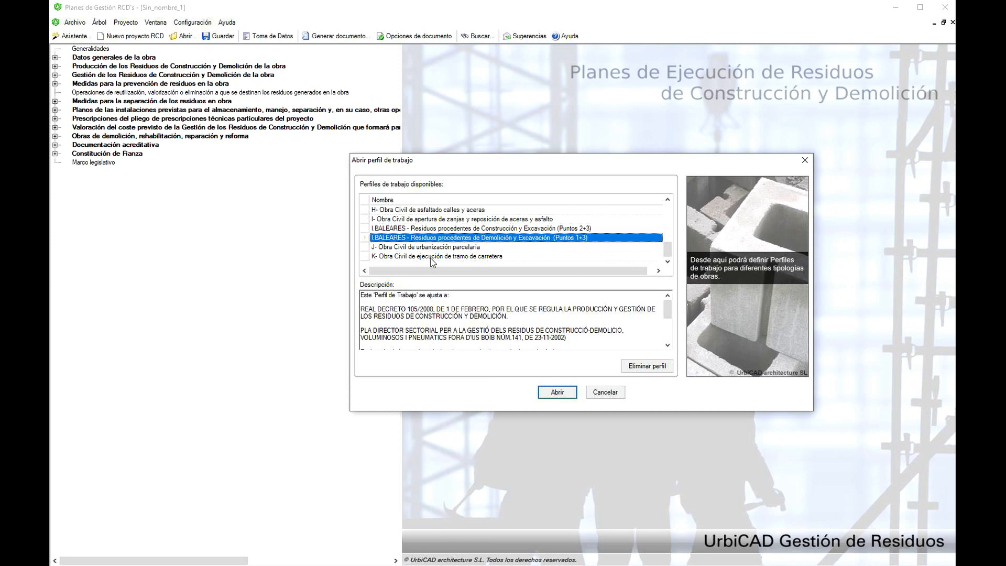
{"action": "left_click", "coordinate": [385, 228]}
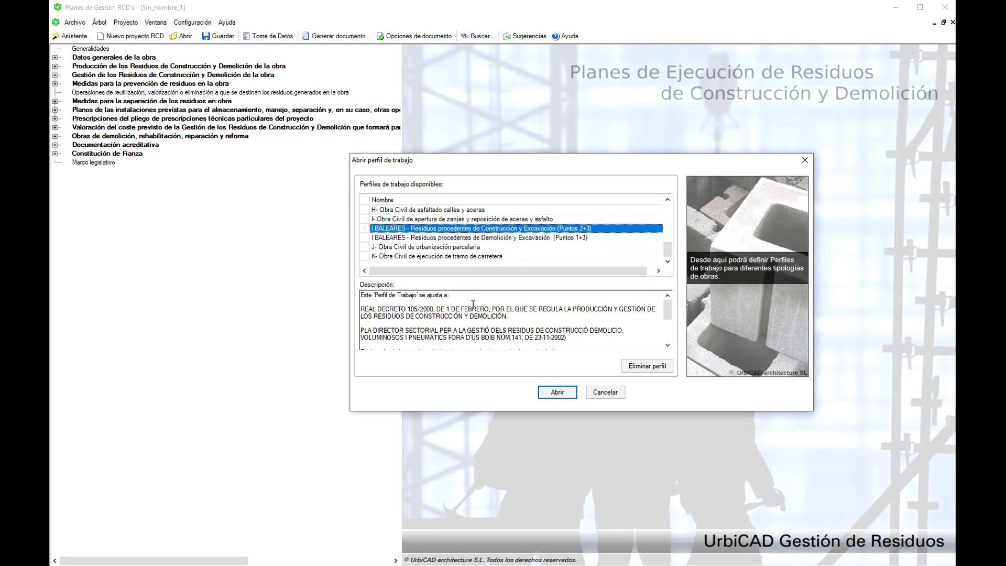
{"action": "left_click", "coordinate": [555, 392]}
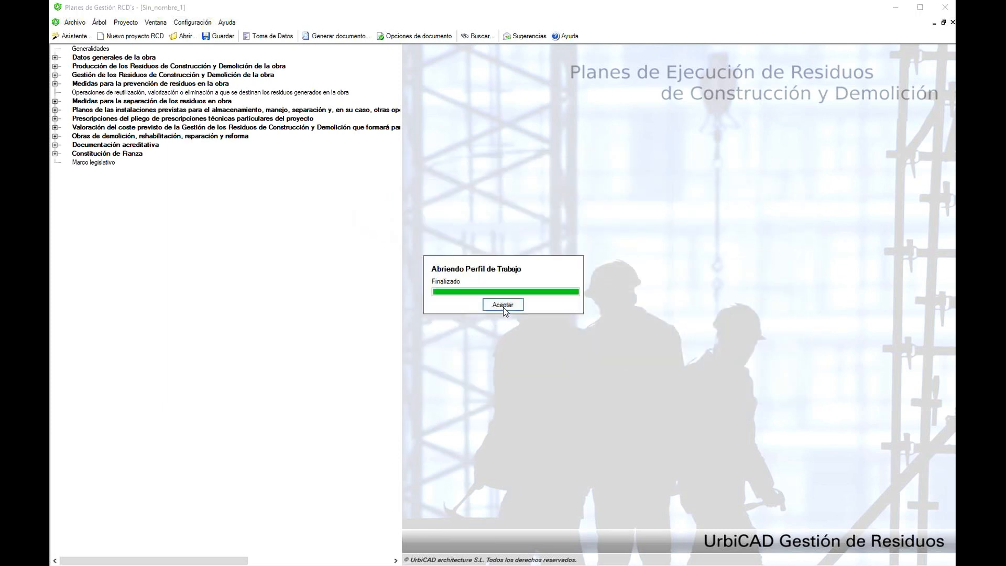
{"action": "left_click", "coordinate": [503, 306]}
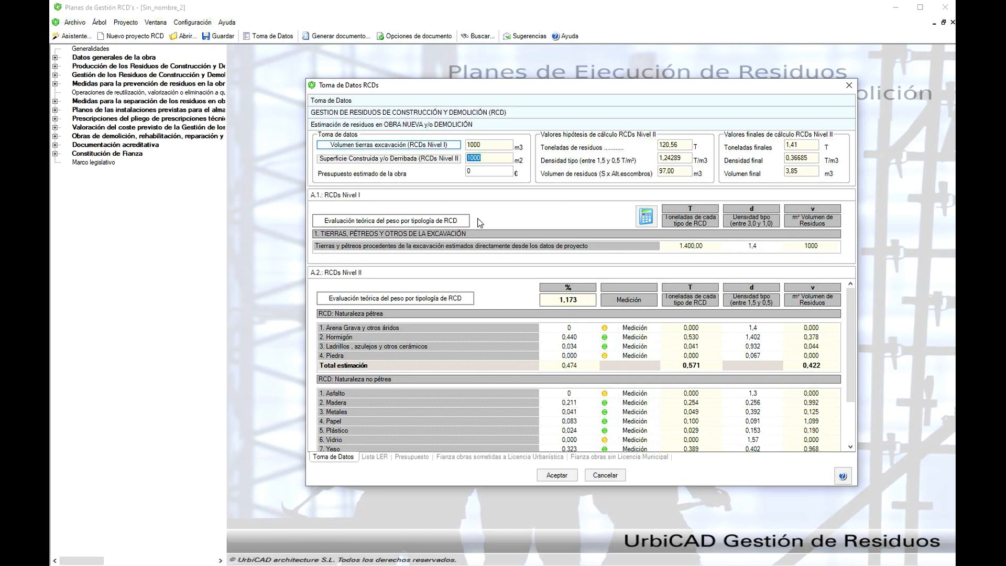
- Set the excavated soil volume (RCDs Nivel I) to 550 m3 using direct volume assignment
{"action": "left_click", "coordinate": [464, 220]}
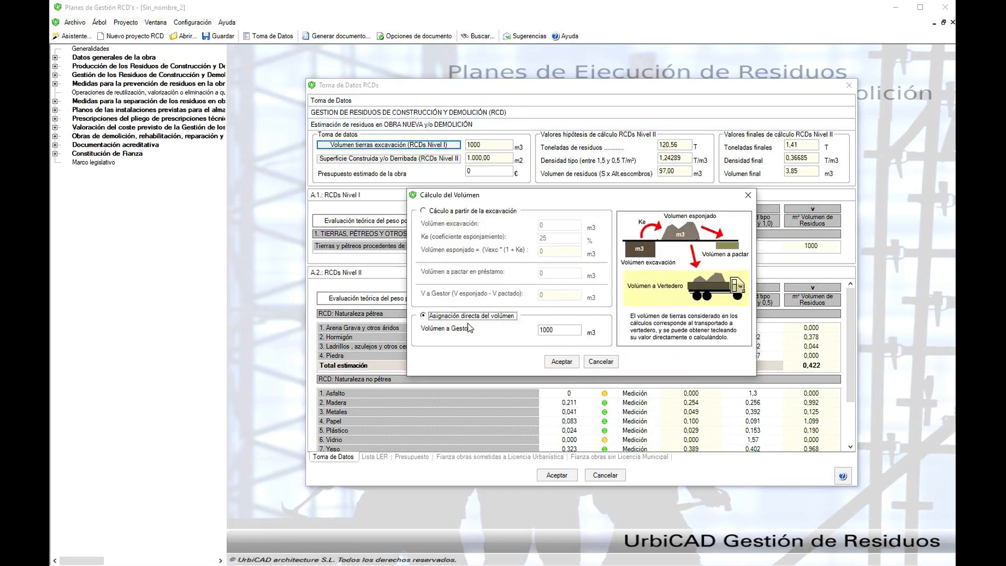
{"action": "left_click", "coordinate": [563, 332]}
{"action": "left_click", "coordinate": [448, 212]}
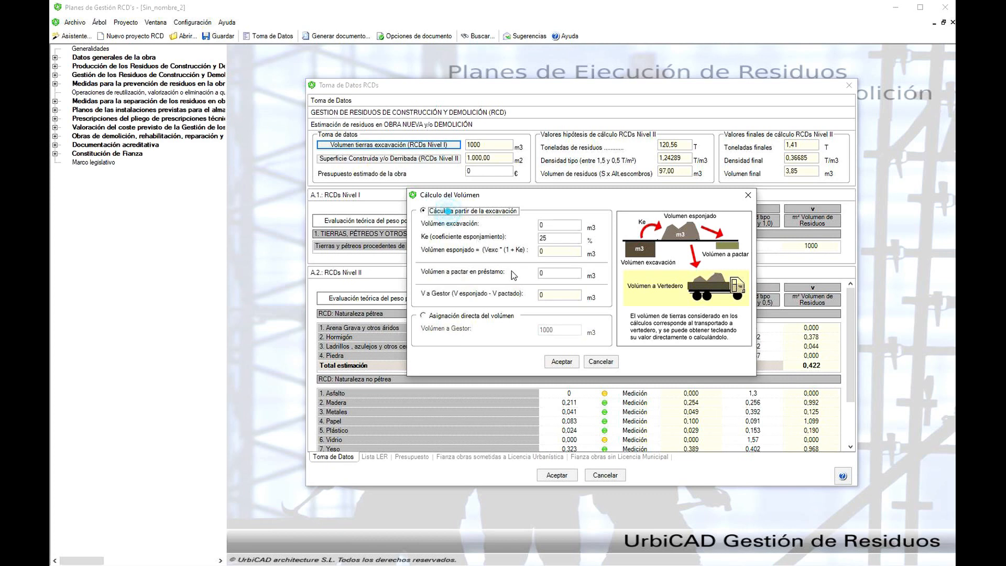
{"action": "left_click", "coordinate": [463, 317]}
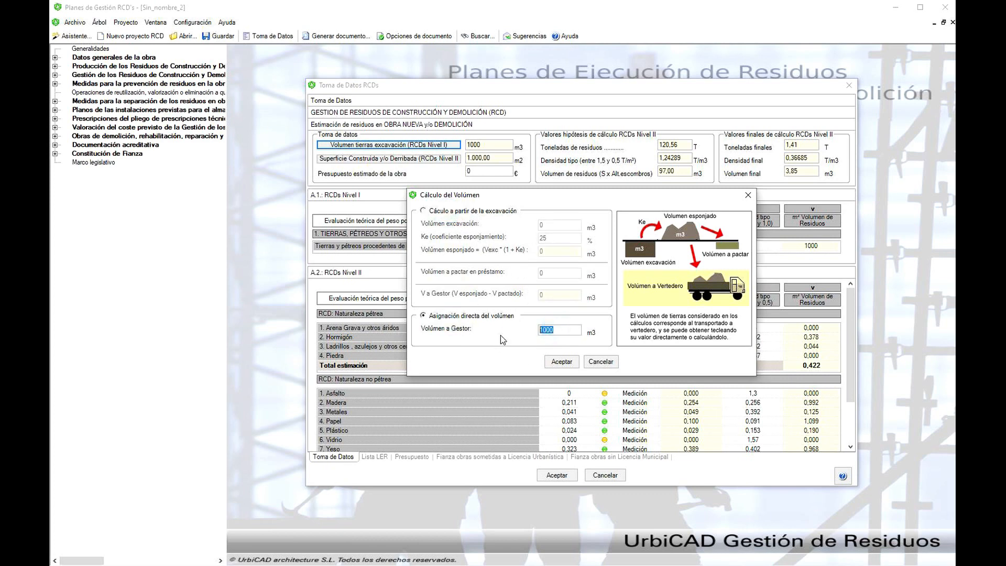
{"action": "type", "text": "550"}
{"action": "left_click", "coordinate": [563, 363]}
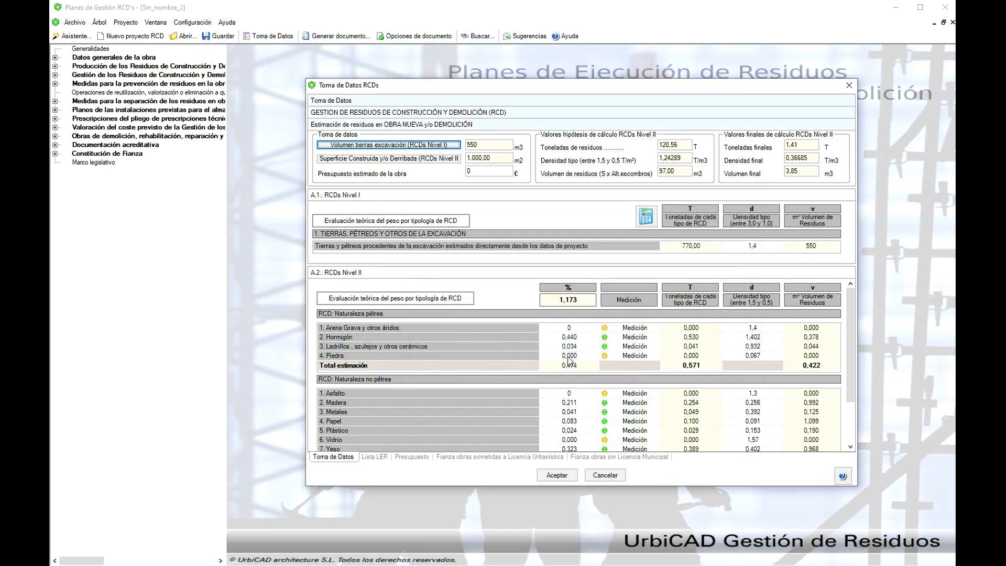
- Add an element of 2760 m2 to the new-building (Edificación Nueva Planta) surface breakdown and accept the surface data
{"action": "left_click", "coordinate": [389, 159]}
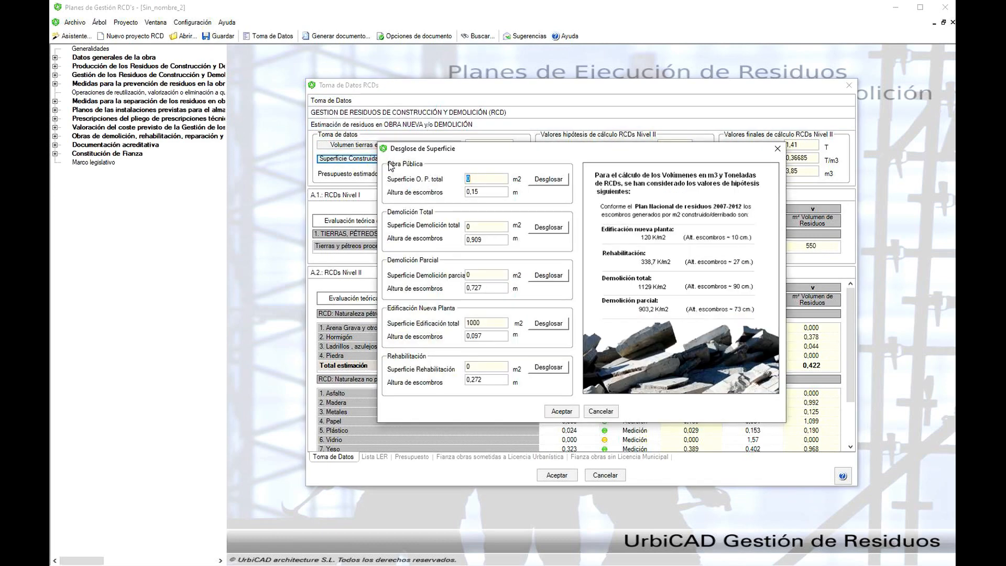
{"action": "left_click", "coordinate": [485, 323]}
{"action": "left_click", "coordinate": [547, 324]}
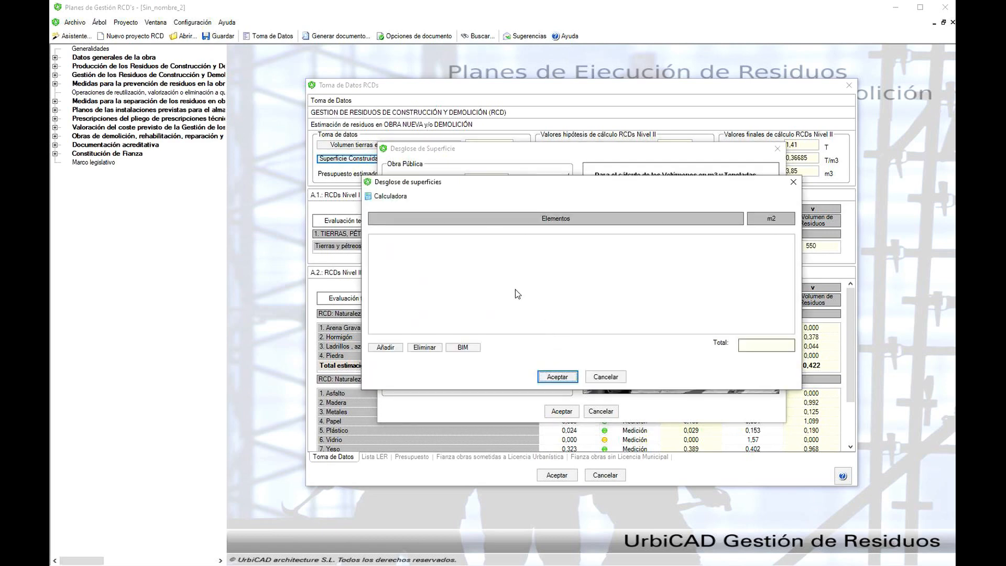
{"action": "left_click", "coordinate": [385, 347]}
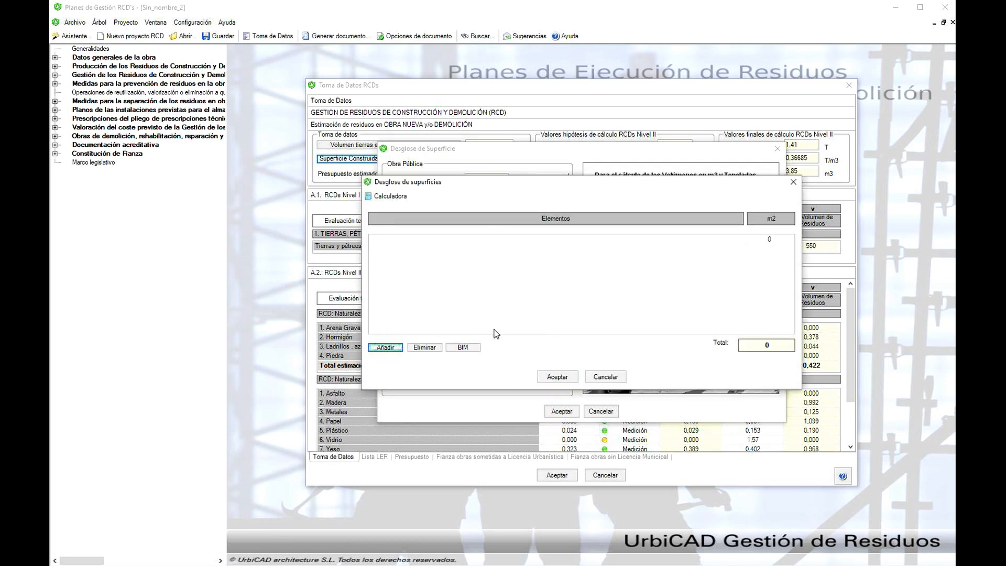
{"action": "double_click", "coordinate": [783, 239]}
{"action": "type", "text": "760"}
{"action": "key", "text": "Return"}
{"action": "type", "text": "2"}
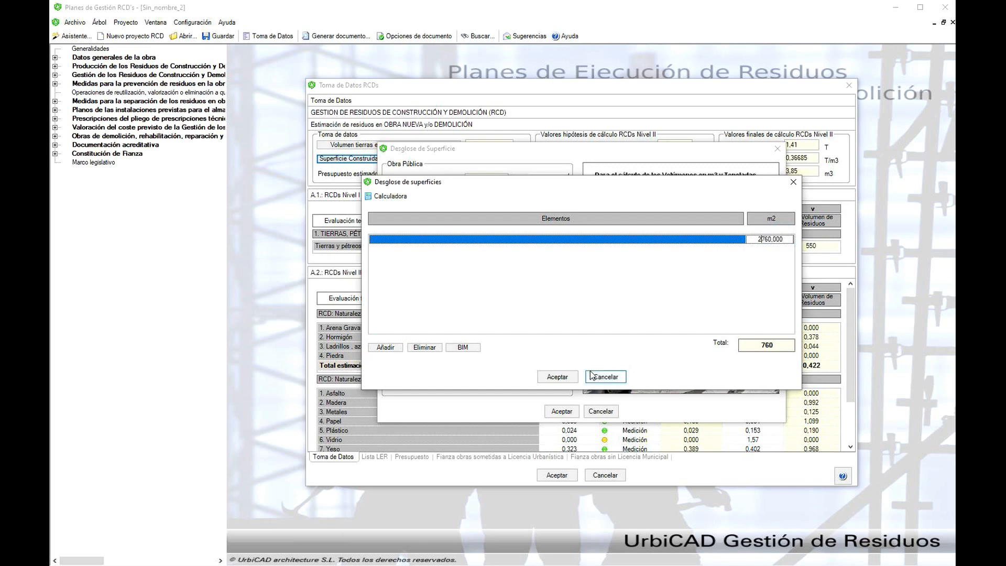
{"action": "left_click", "coordinate": [558, 377]}
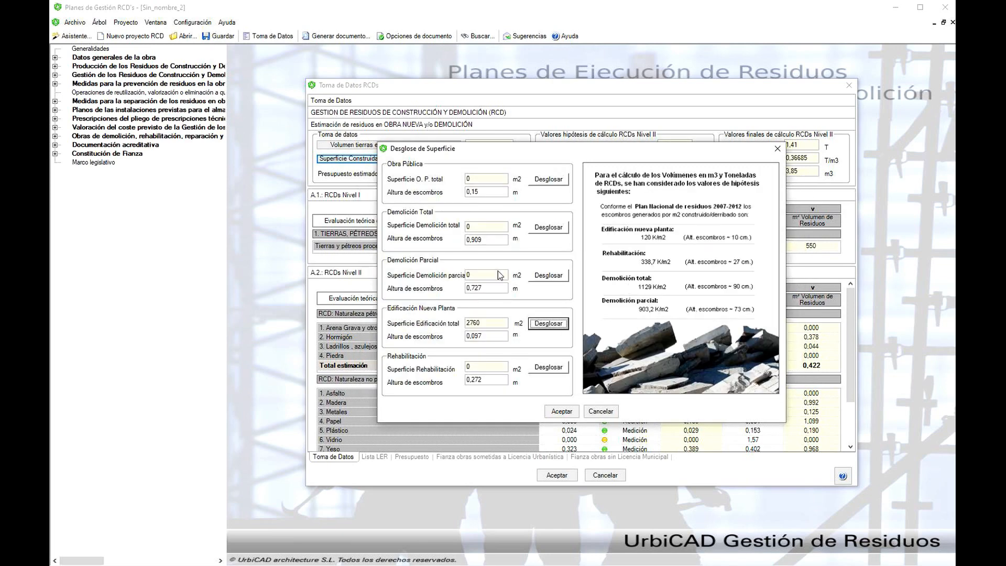
{"action": "left_click", "coordinate": [561, 412]}
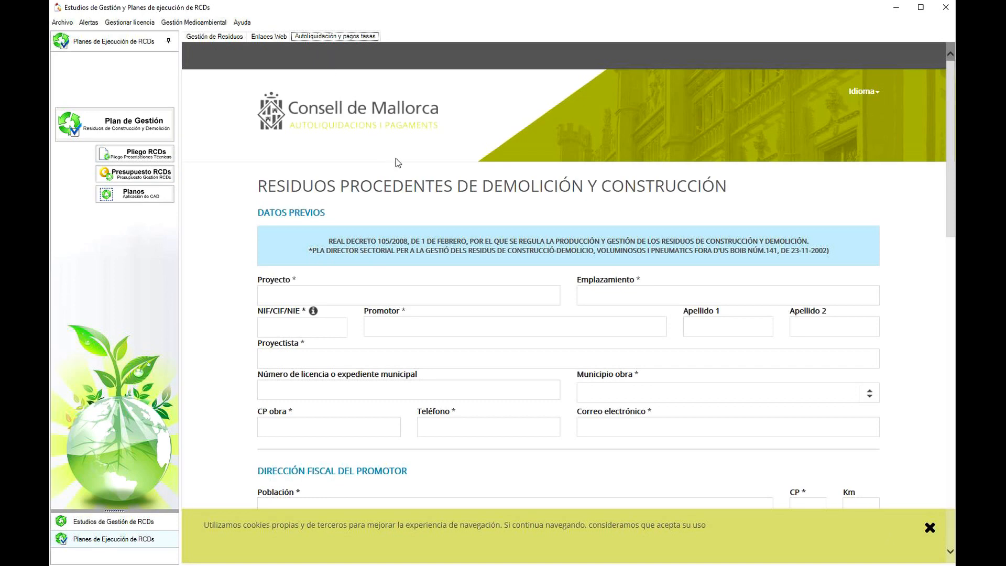
- In the Consell de Mallorca form, expand section 2 on waste from CONSTRUCCIÓN and examine the fields it requires
{"action": "scroll", "coordinate": [396, 158], "scroll_direction": "down", "scroll_amount": 6}
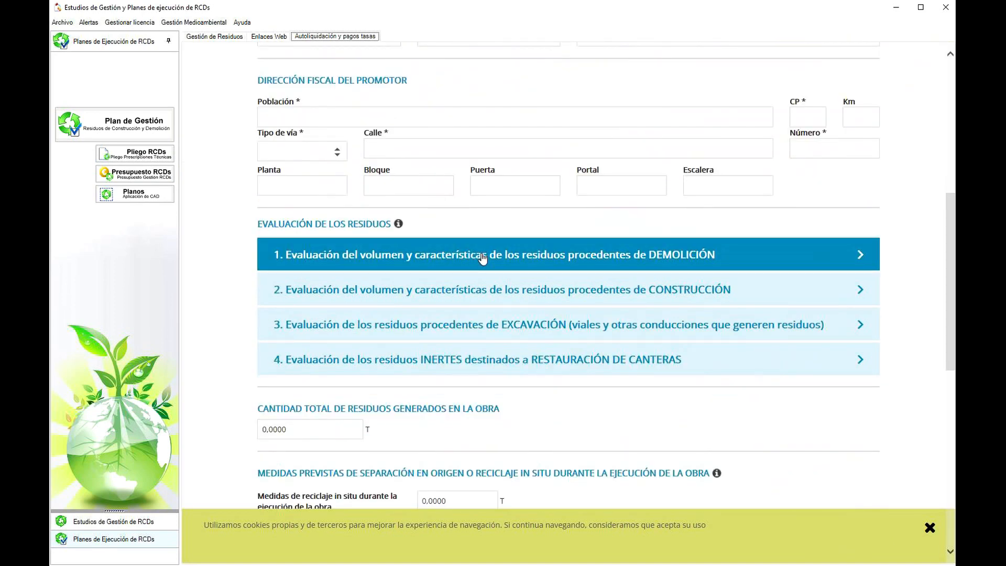
{"action": "left_click", "coordinate": [494, 290]}
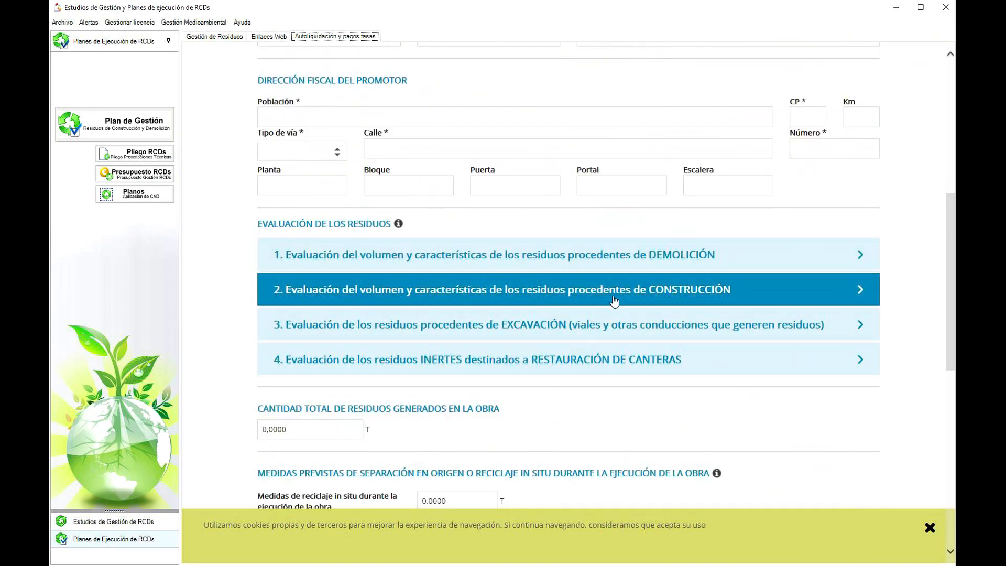
{"action": "left_click", "coordinate": [659, 295]}
{"action": "left_click", "coordinate": [660, 295]}
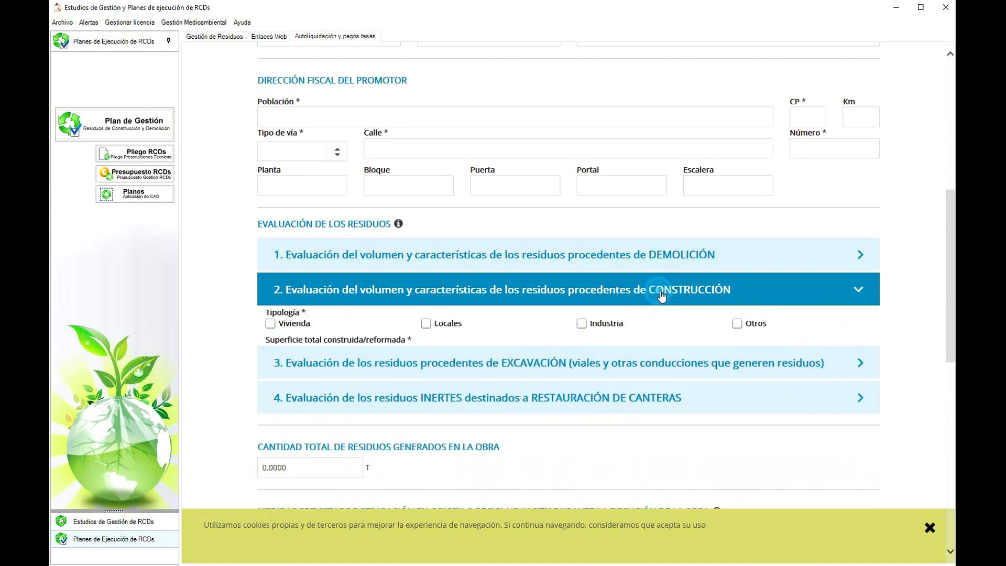
{"action": "scroll", "coordinate": [623, 325], "scroll_direction": "down", "scroll_amount": 3}
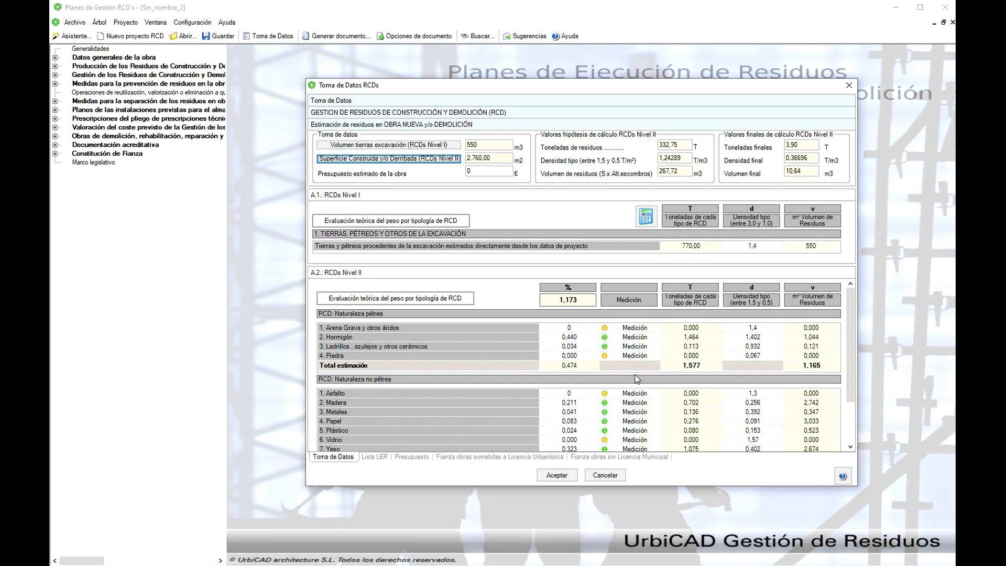
- In the Hormigón measurement, set the Longitud to 75 for 2A Cimentación y Estructura, 175 for 2B Cierres and 100 for 2C Acabados
{"action": "left_click", "coordinate": [632, 338]}
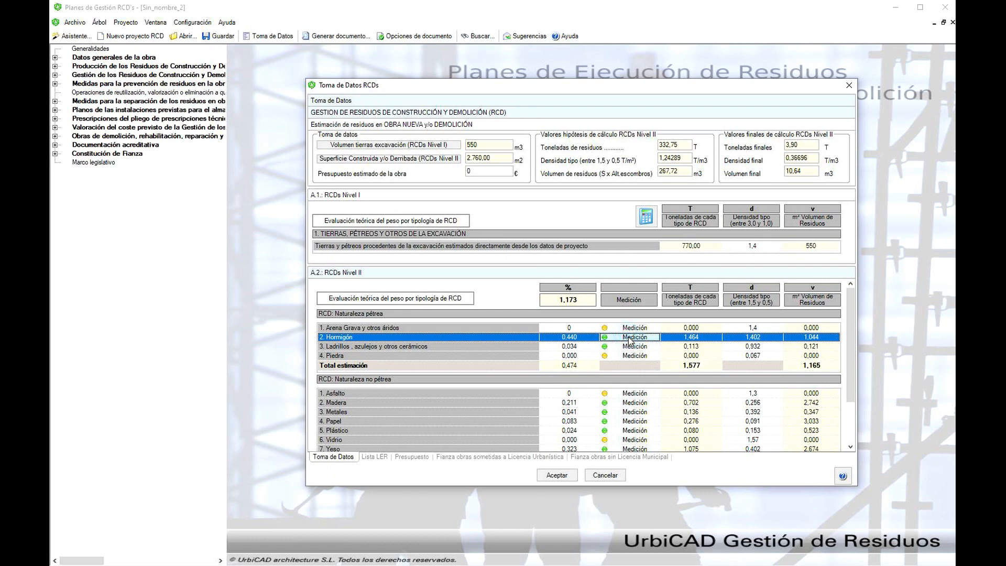
{"action": "left_click", "coordinate": [629, 339]}
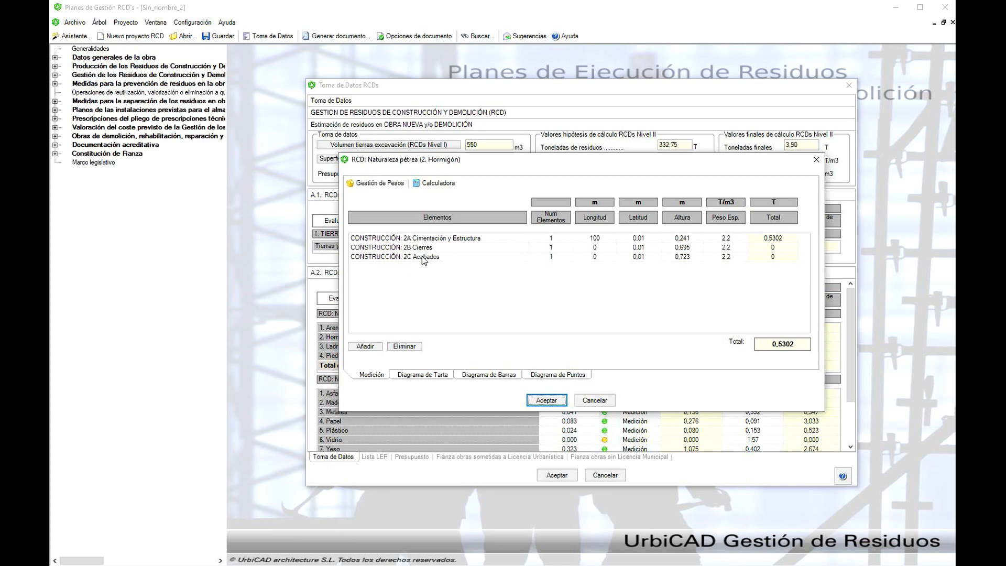
{"action": "double_click", "coordinate": [603, 240]}
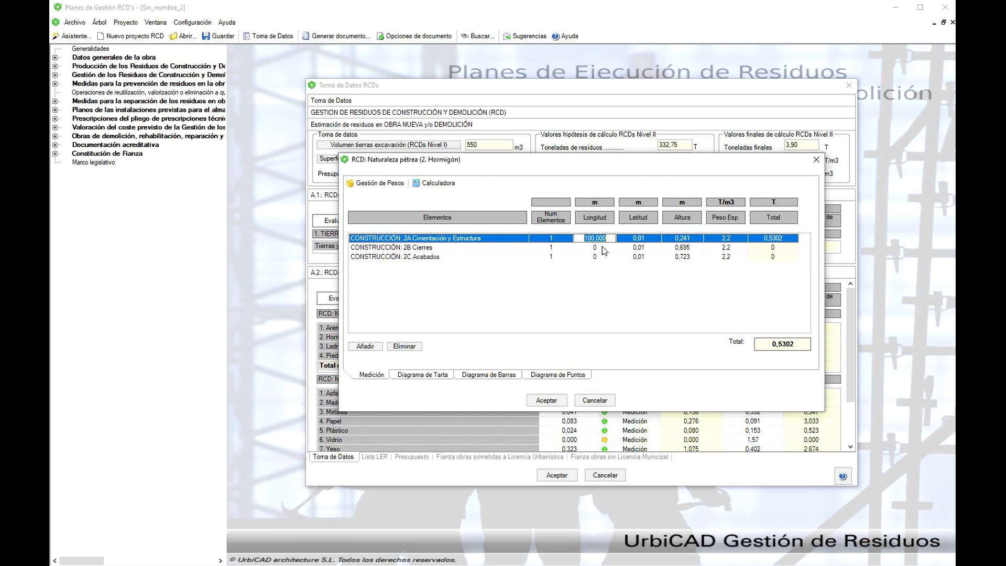
{"action": "type", "text": "75"}
{"action": "left_click", "coordinate": [600, 248]}
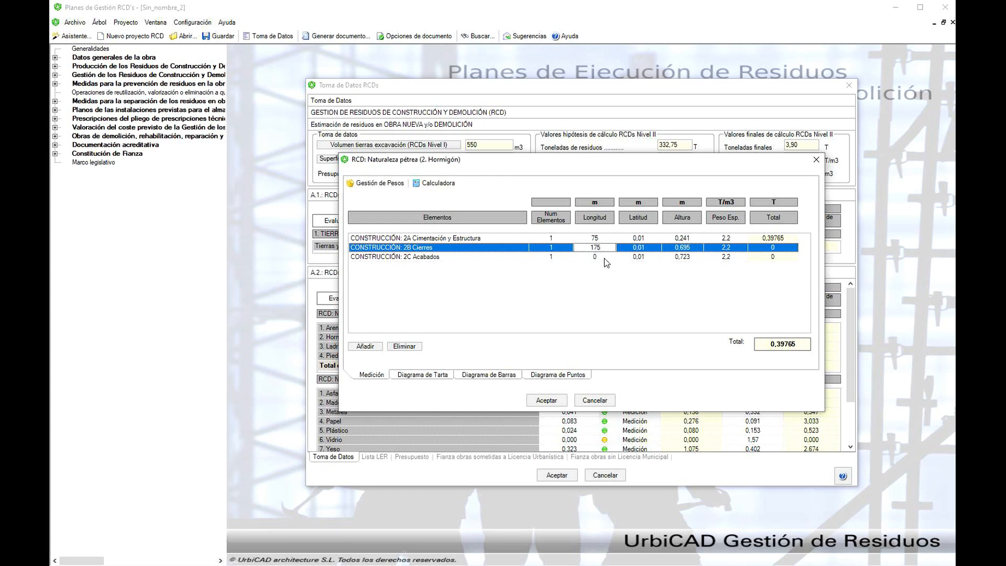
{"action": "left_click", "coordinate": [605, 258]}
{"action": "type", "text": "100"}
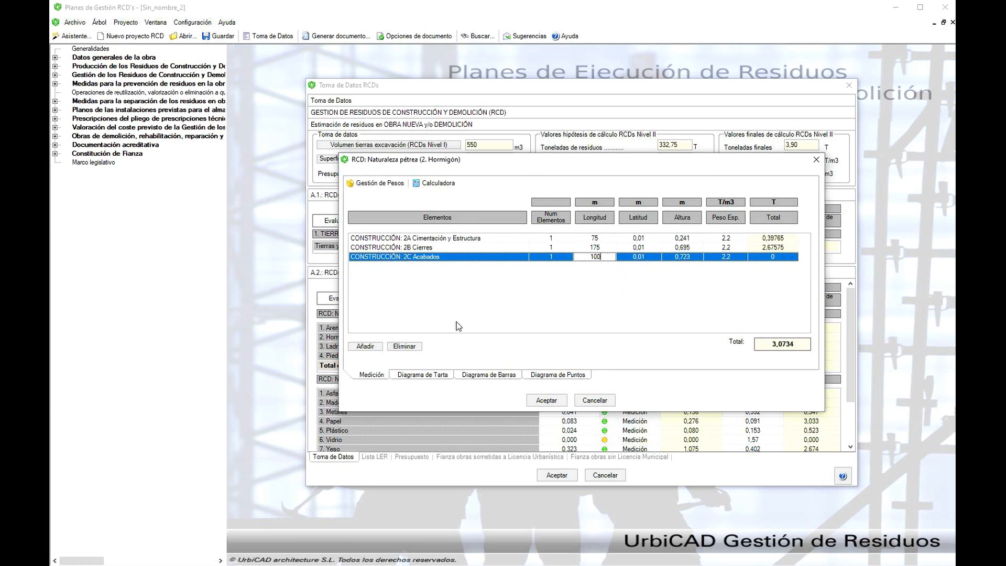
{"action": "left_click", "coordinate": [546, 401]}
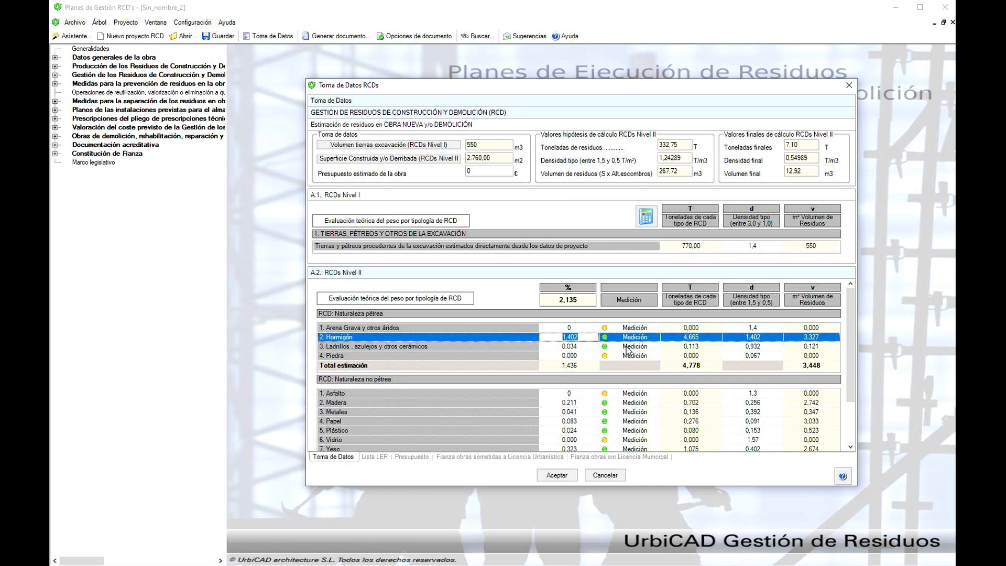
{"action": "left_click", "coordinate": [626, 349]}
{"action": "left_click", "coordinate": [628, 347]}
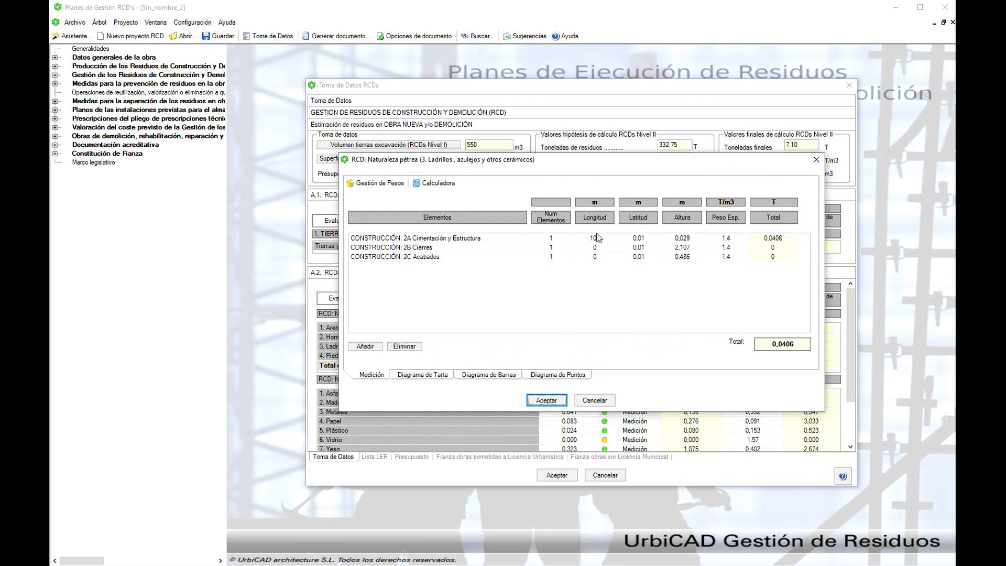
{"action": "left_click", "coordinate": [546, 400]}
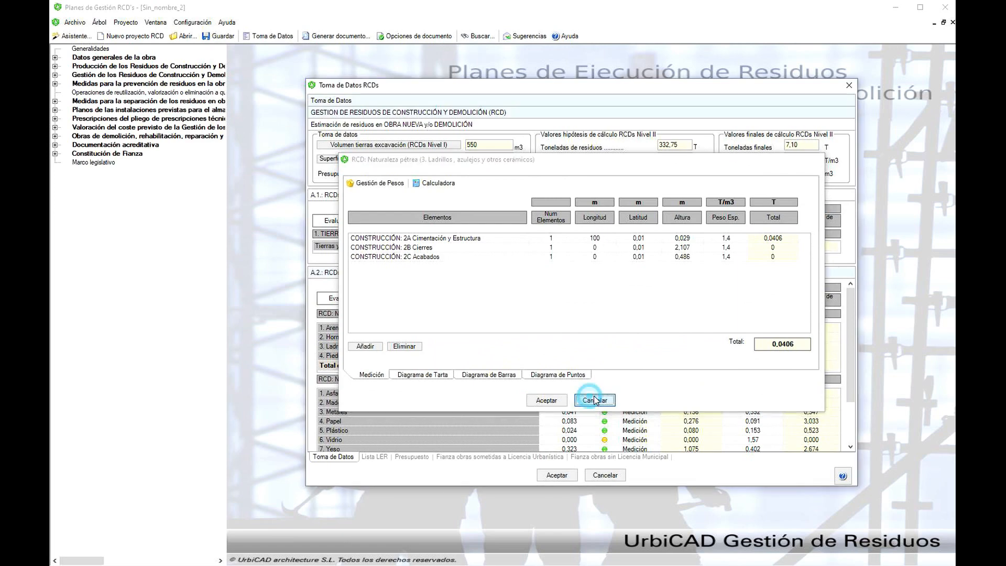
- Reopen the Hormigón measurement and check the Longitud values of its three construction elements
{"action": "left_click", "coordinate": [626, 338]}
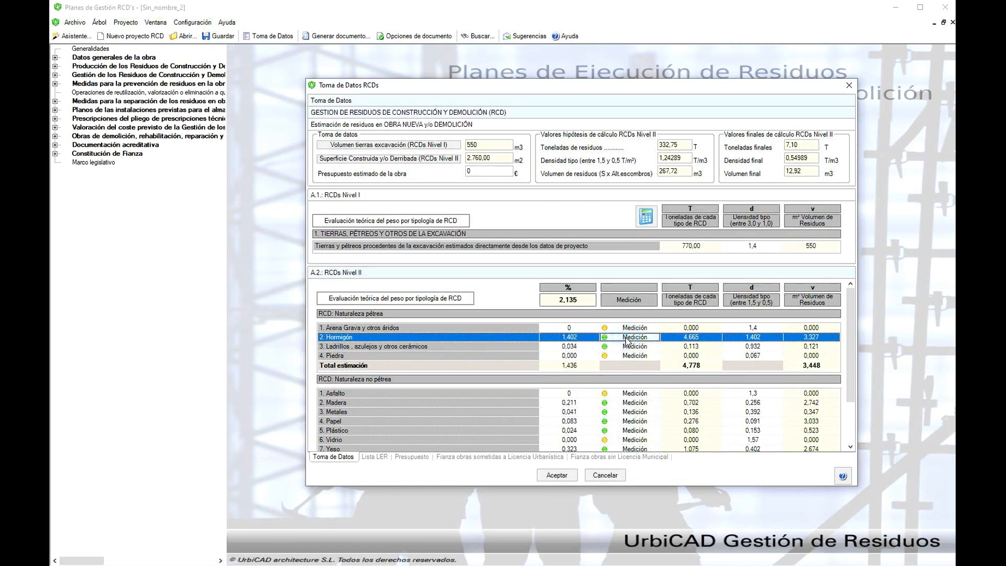
{"action": "left_click", "coordinate": [628, 340]}
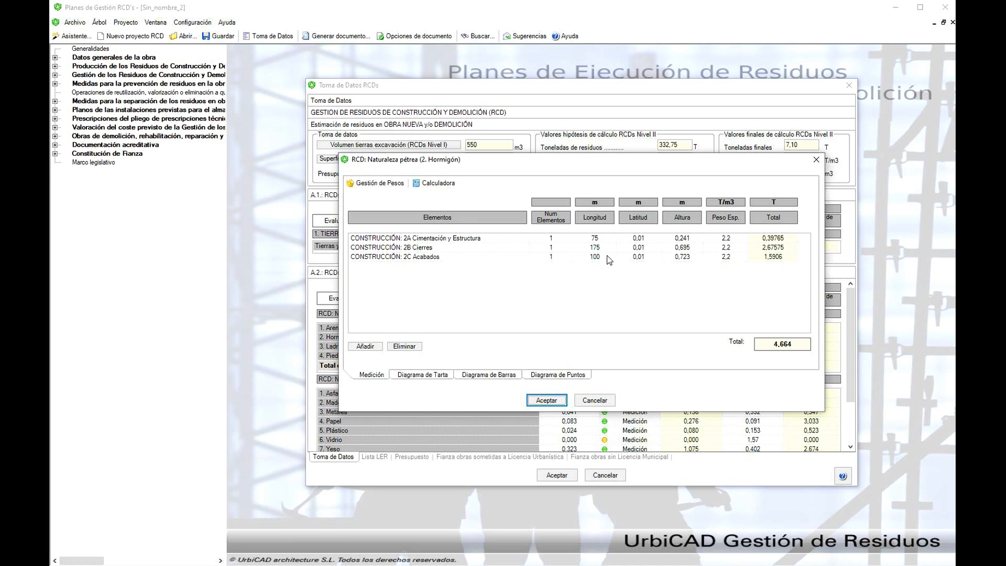
{"action": "left_click", "coordinate": [546, 400]}
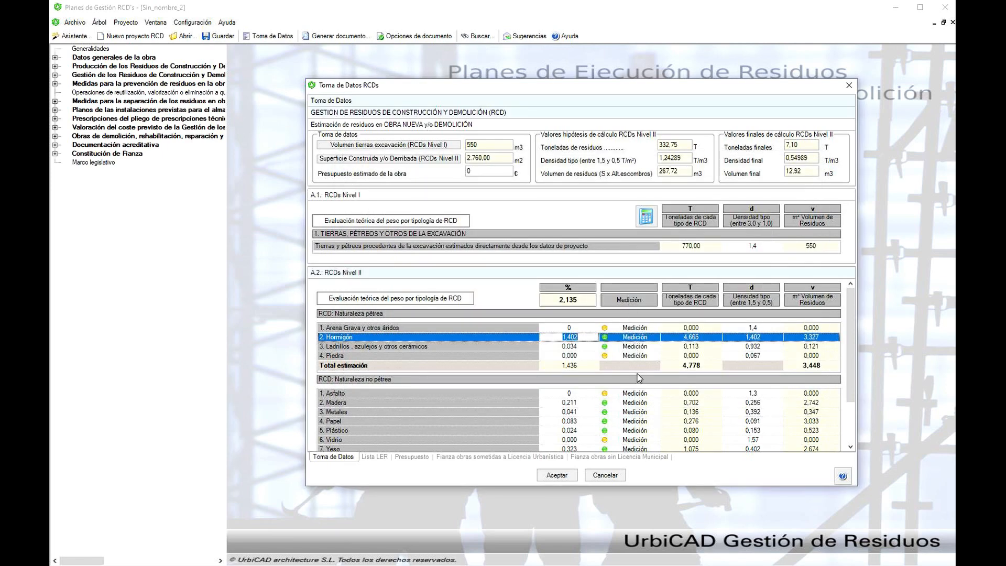
- In the Ladrillos, azulejos y otros cerámicos measurement, set the Longitud to 75 for 2A Cimentación y Estructura, 175 for 2B Cierres and 100 for 2C Acabados
{"action": "left_click", "coordinate": [632, 348]}
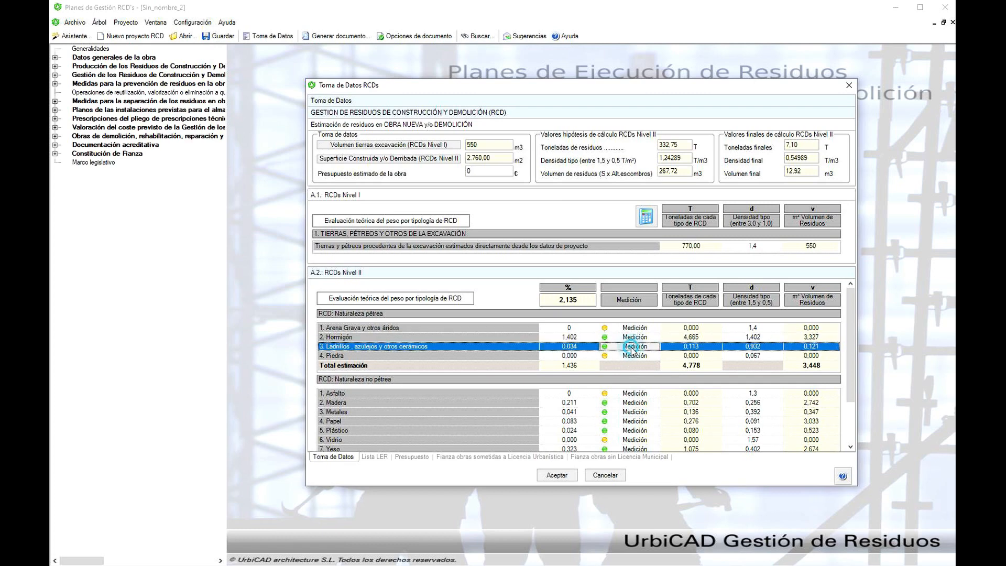
{"action": "left_click", "coordinate": [633, 349]}
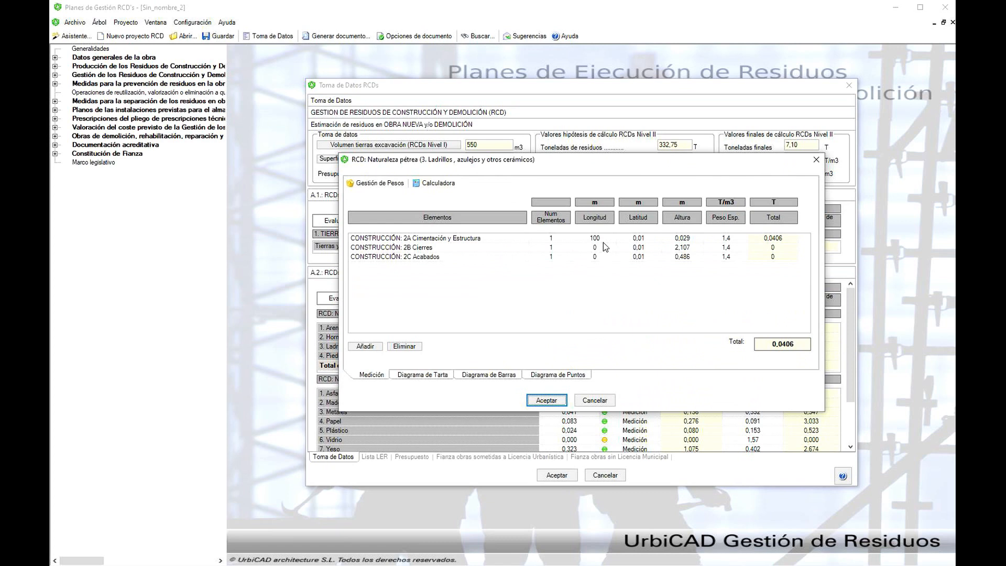
{"action": "left_click", "coordinate": [603, 241]}
{"action": "type", "text": "75"}
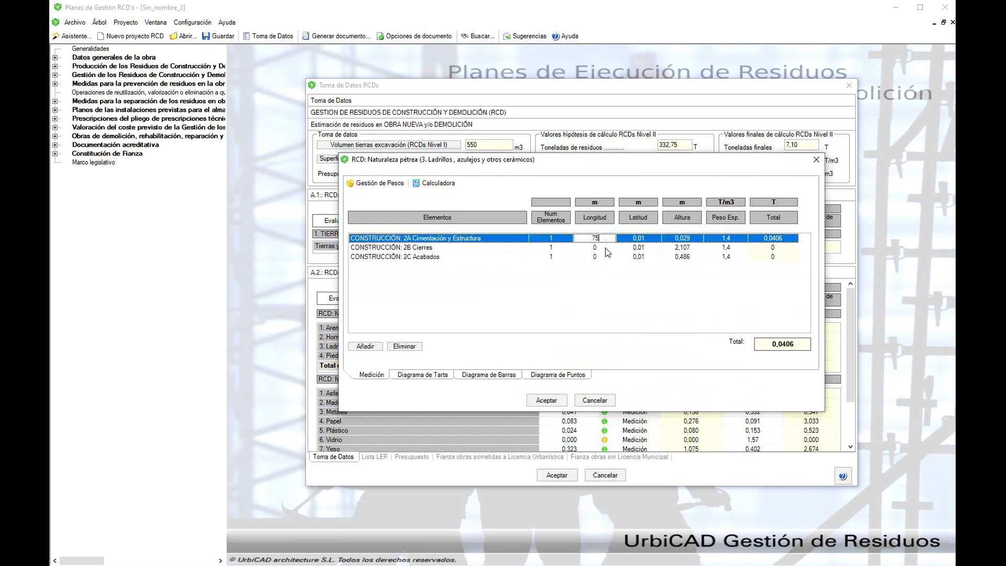
{"action": "left_click", "coordinate": [606, 247]}
{"action": "type", "text": "175"}
{"action": "left_click", "coordinate": [608, 257]}
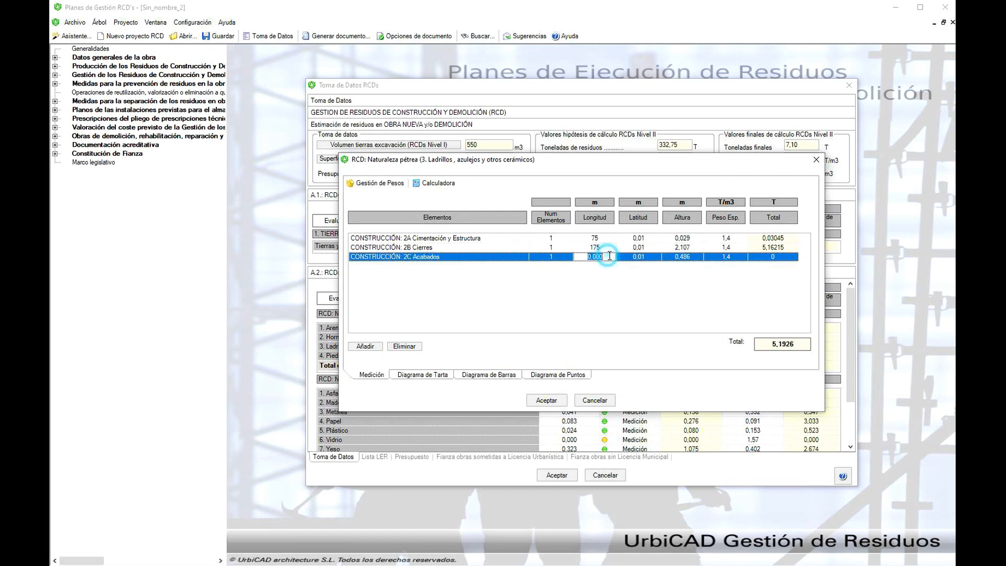
{"action": "type", "text": "100"}
{"action": "left_click", "coordinate": [545, 399]}
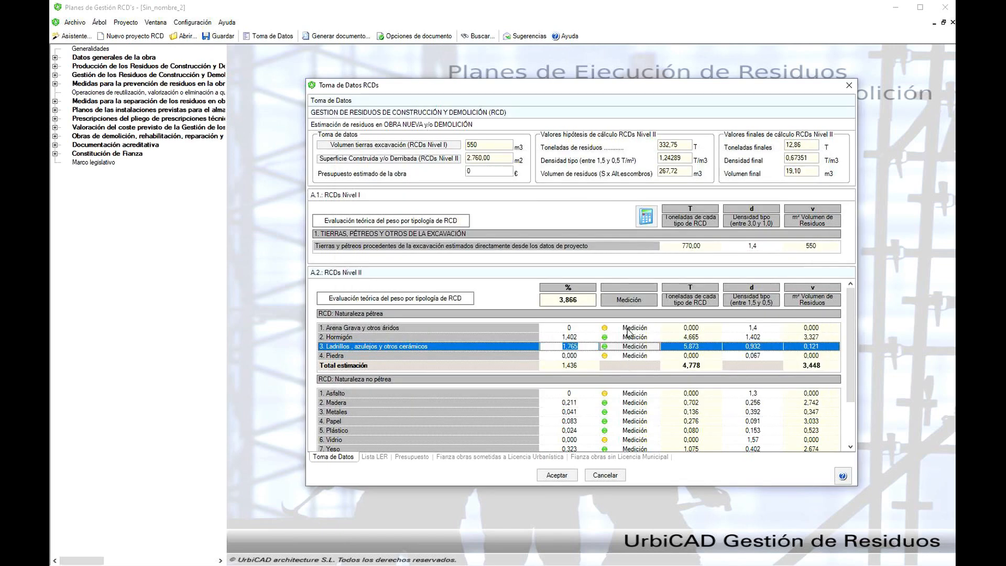
- In the Madera measurement, set the Longitud to 75 for 2A Cimentación y Estructura, 175 for 2B Cierres and 100 for 2C Acabados
{"action": "left_click", "coordinate": [629, 402]}
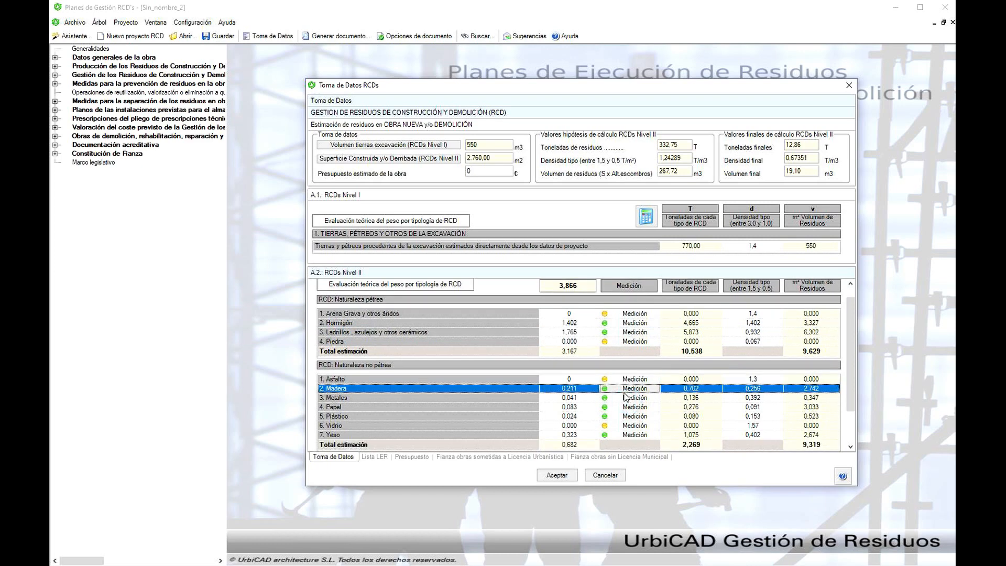
{"action": "left_click", "coordinate": [631, 388]}
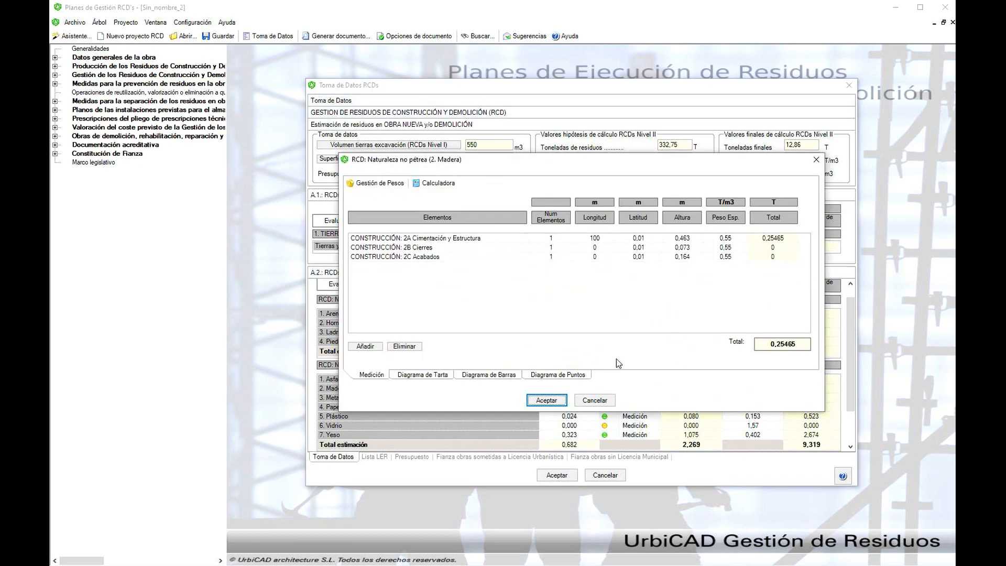
{"action": "left_click", "coordinate": [607, 243]}
{"action": "type", "text": "75"}
{"action": "left_click", "coordinate": [610, 248]}
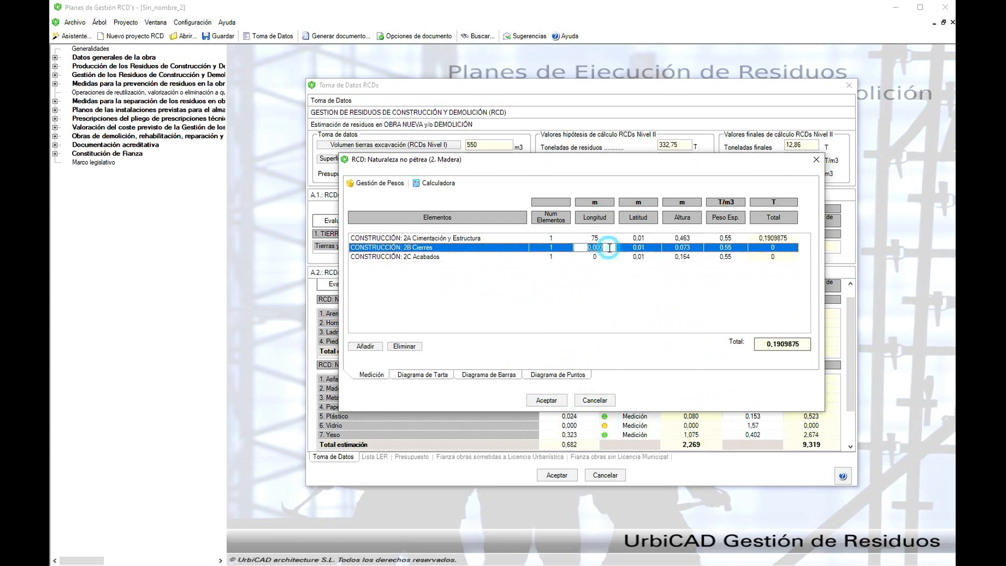
{"action": "type", "text": "178"}
{"action": "key", "text": "BackSpace"}
{"action": "type", "text": "5"}
{"action": "left_click", "coordinate": [606, 255]}
{"action": "type", "text": "100"}
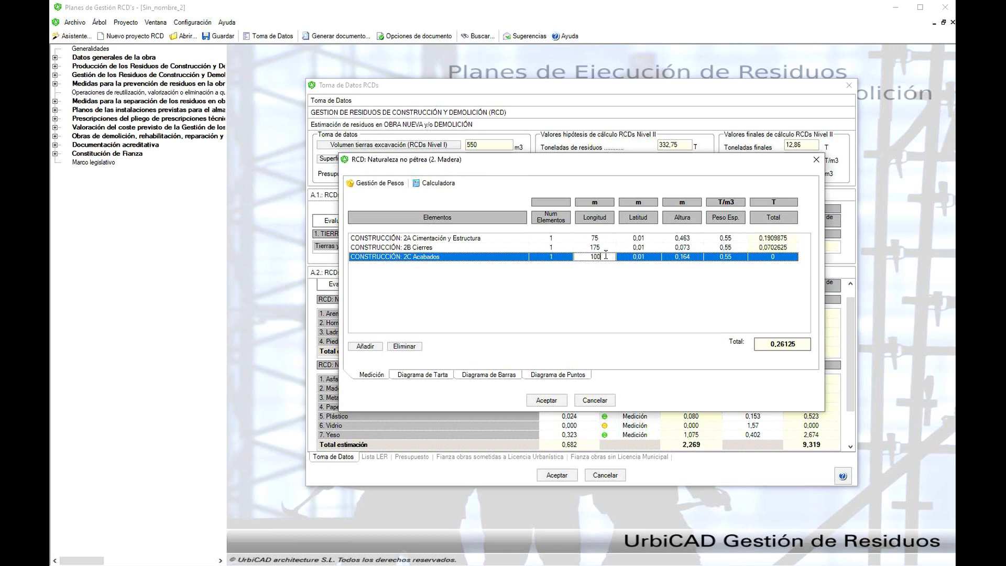
{"action": "left_click", "coordinate": [547, 401]}
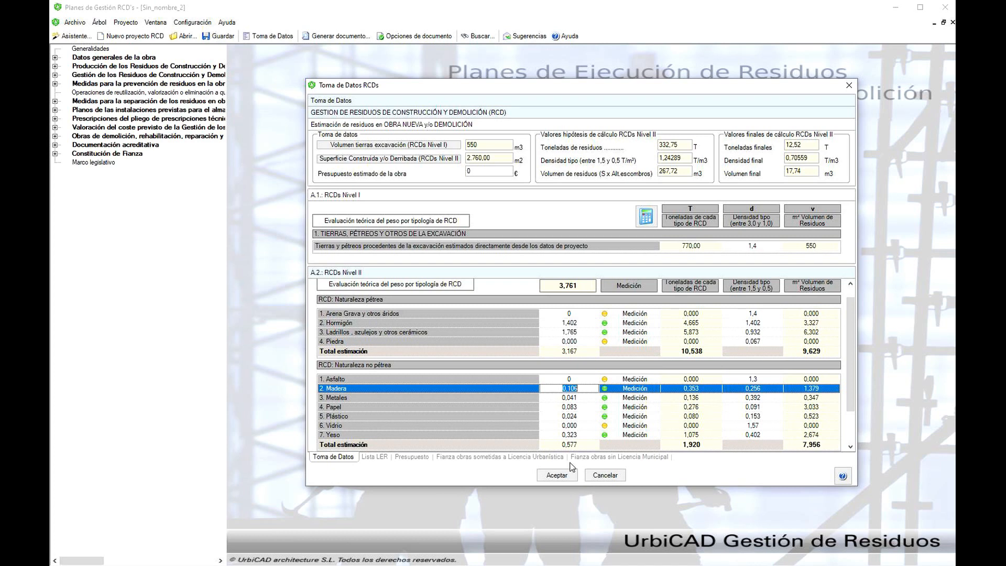
- Examine the LER waste codes for the three Nivel II categories: naturaleza pétrea, naturaleza no pétrea and potencialmente peligrosos y otros
{"action": "left_click", "coordinate": [384, 457]}
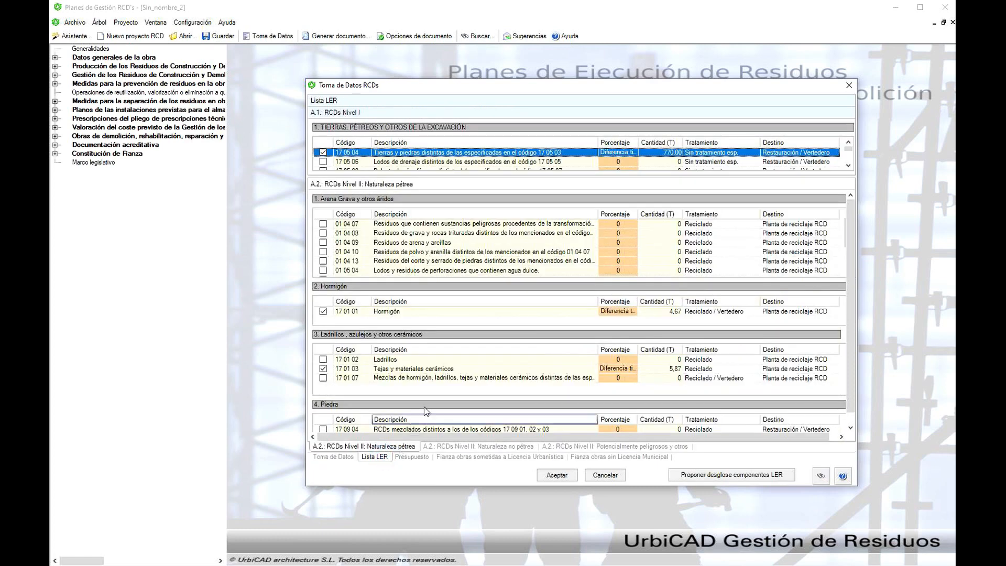
{"action": "mouse_move", "coordinate": [851, 283]}
{"action": "left_mouse_down"}
{"action": "mouse_move", "coordinate": [854, 335]}
{"action": "mouse_move", "coordinate": [855, 278]}
{"action": "left_mouse_up"}
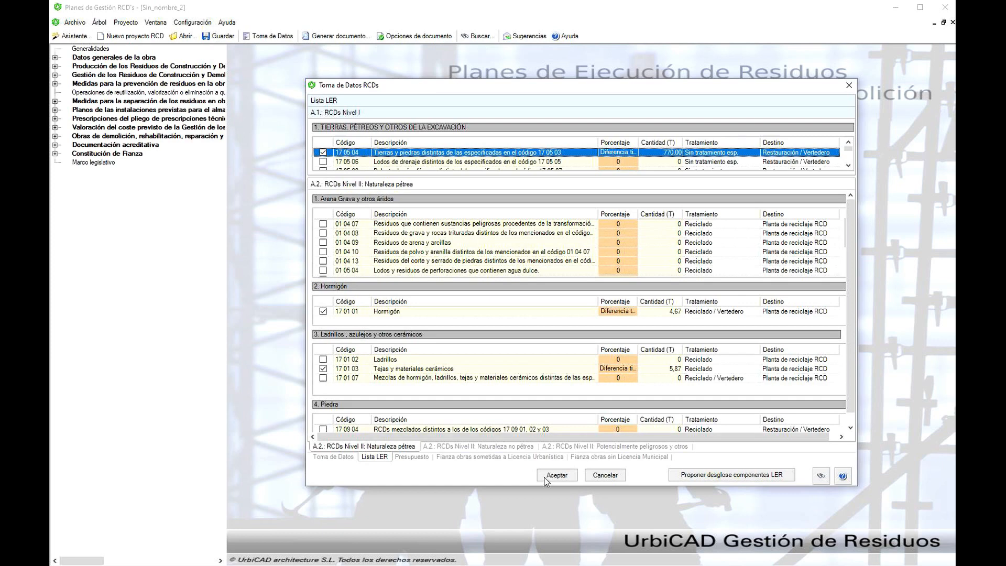
{"action": "left_click", "coordinate": [394, 446]}
{"action": "left_click", "coordinate": [458, 447]}
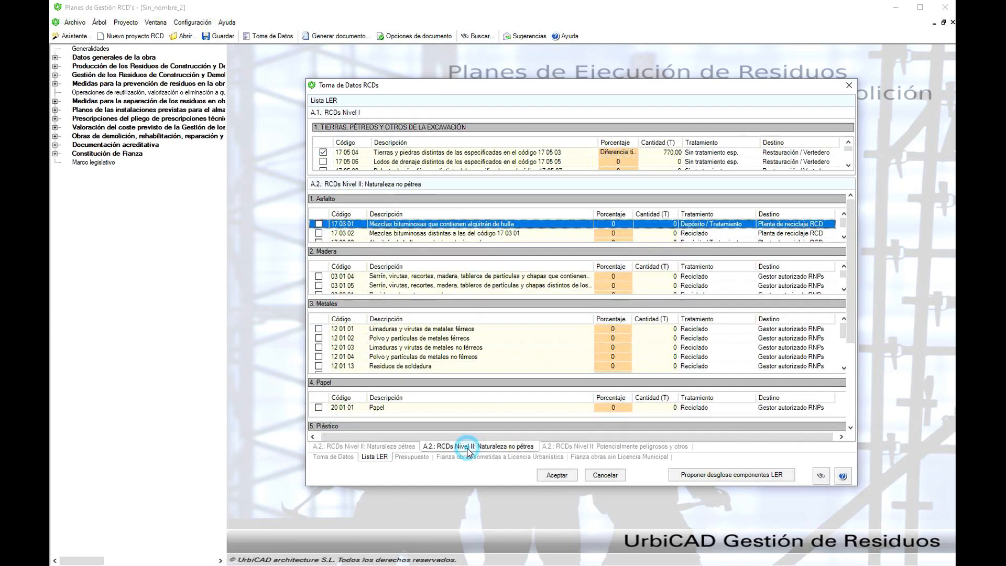
{"action": "left_click", "coordinate": [576, 448]}
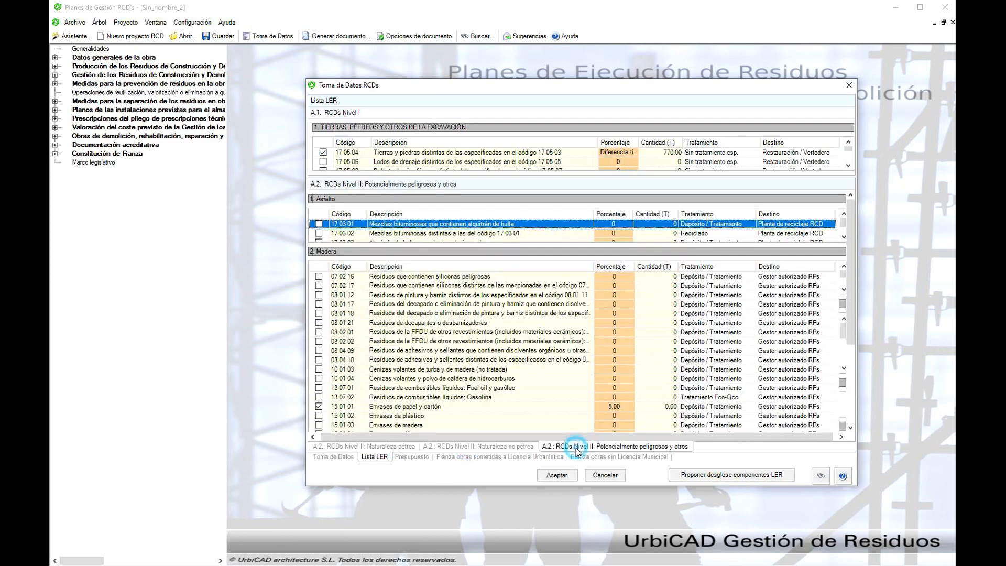
{"action": "left_click_drag", "start_coordinate": [850, 295], "coordinate": [846, 355]}
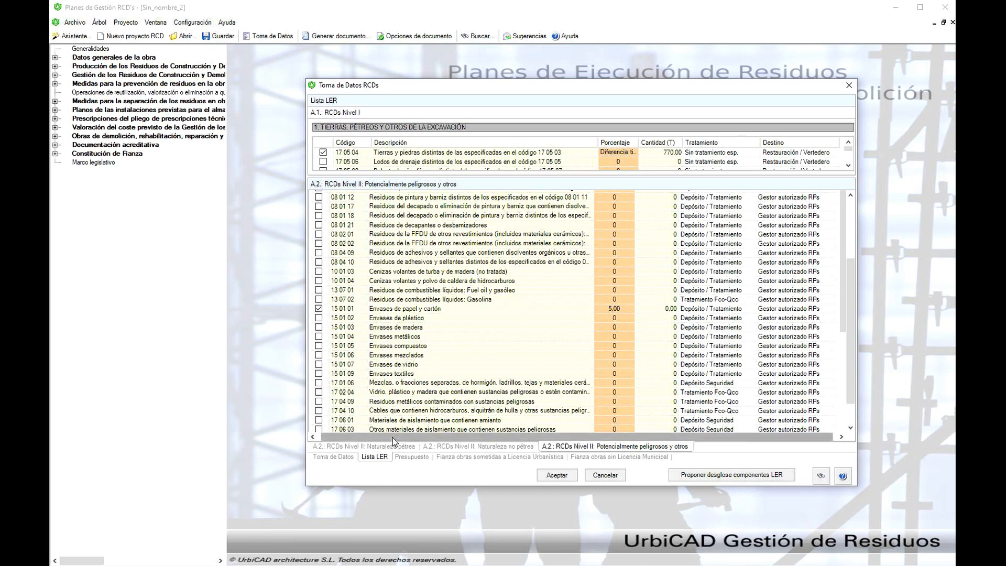
{"action": "left_click", "coordinate": [379, 447]}
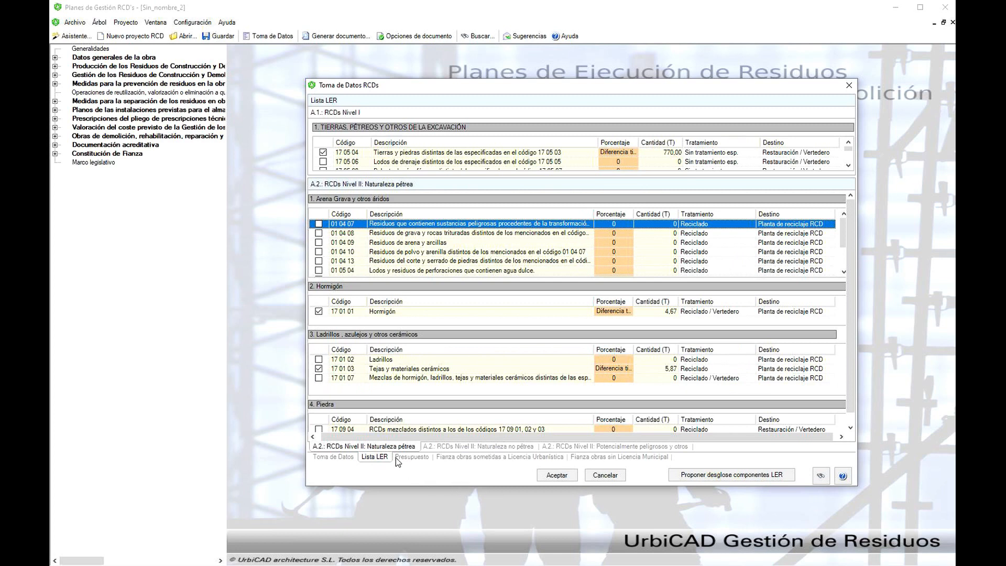
- In the Nivel I excavation waste list, set the Porcentaje of code 17 09 04 (RCDs mezclados) to 10
{"action": "left_click", "coordinate": [382, 127]}
{"action": "left_click", "coordinate": [406, 157]}
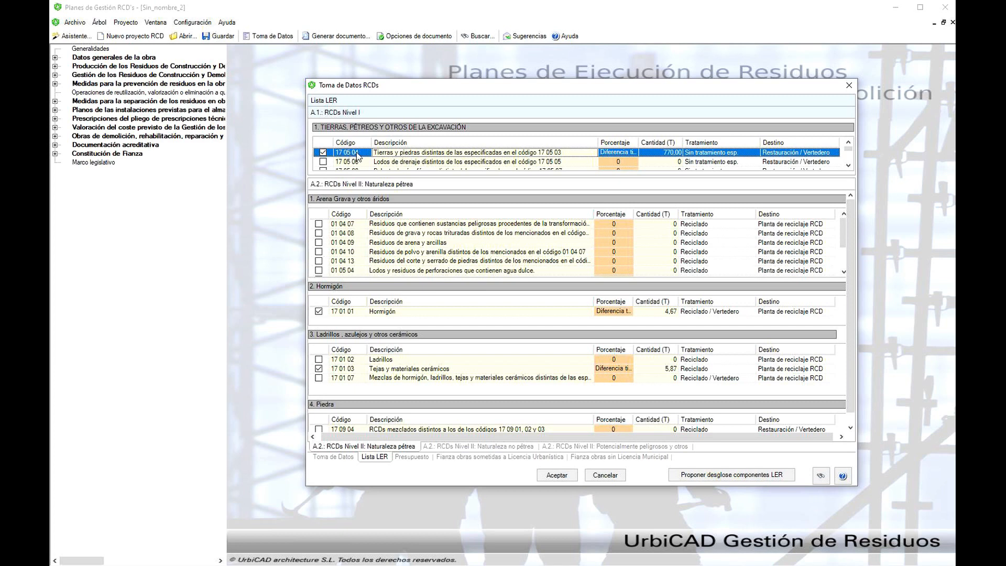
{"action": "left_click", "coordinate": [848, 166]}
{"action": "left_click", "coordinate": [849, 167]}
{"action": "left_click", "coordinate": [848, 166]}
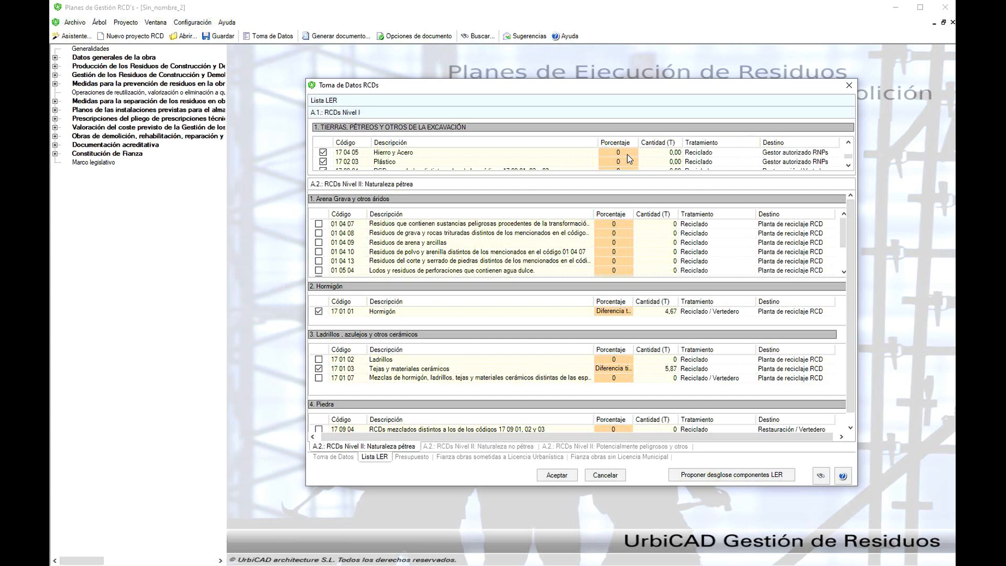
{"action": "left_click", "coordinate": [848, 166]}
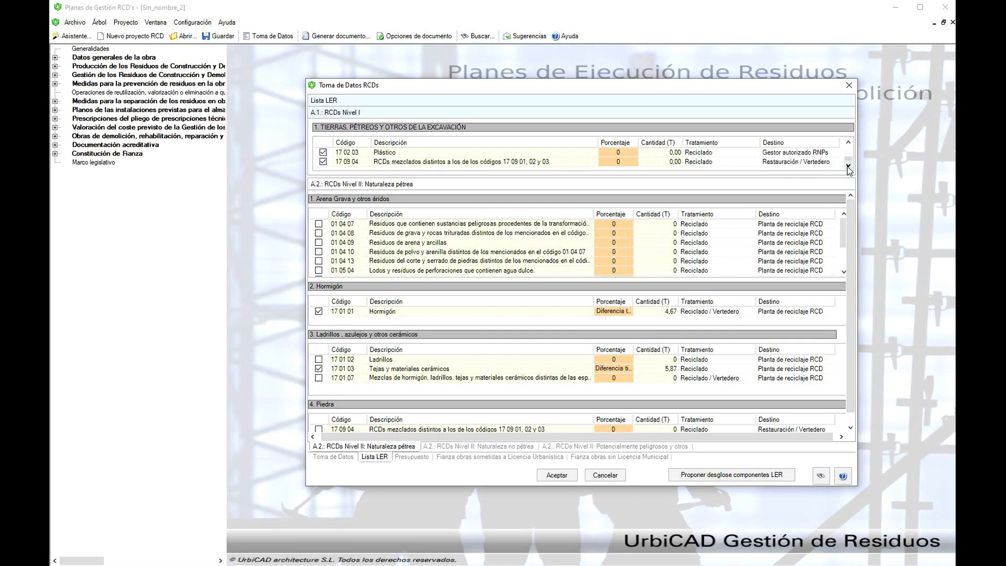
{"action": "left_click", "coordinate": [630, 162]}
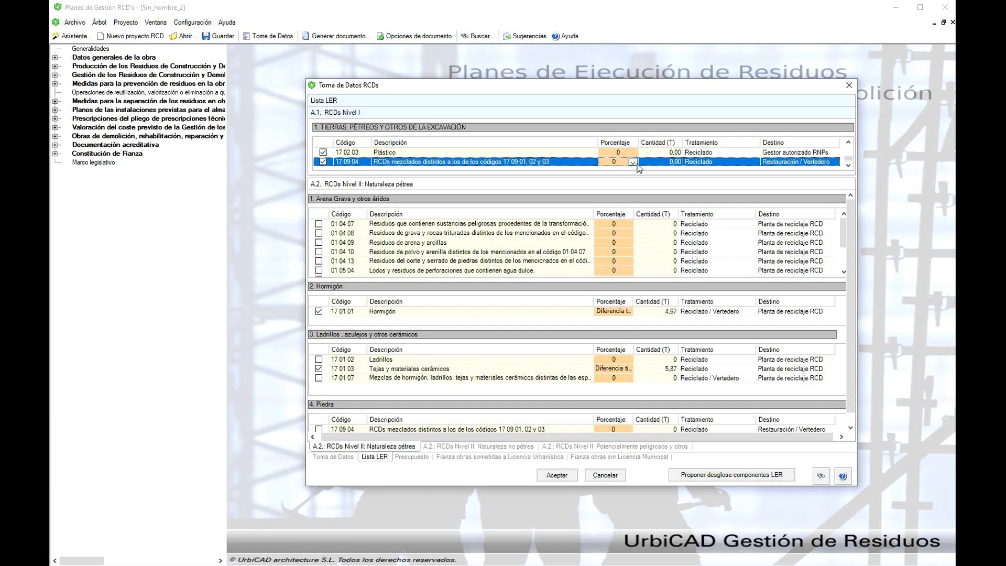
{"action": "left_click", "coordinate": [636, 164]}
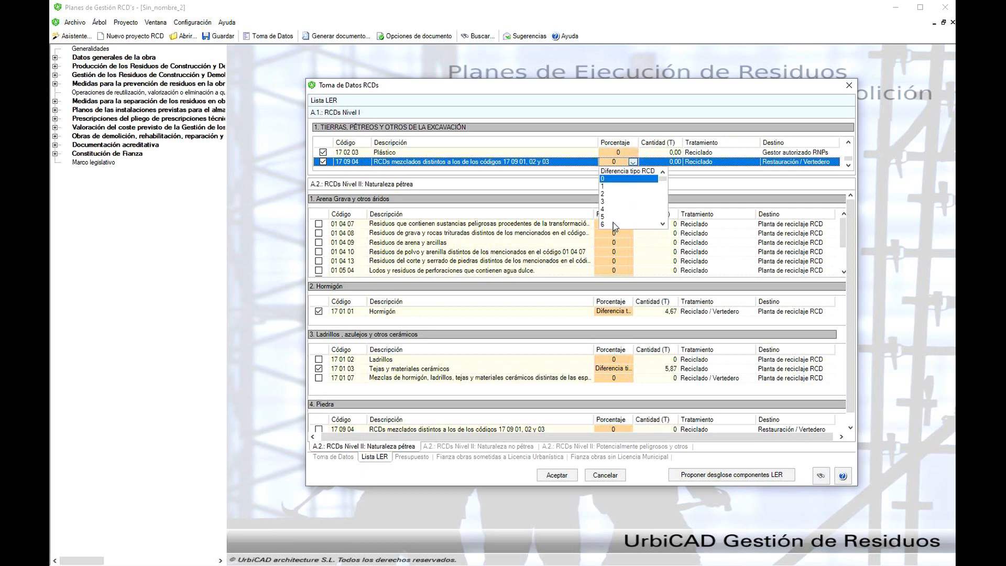
{"action": "scroll", "coordinate": [614, 222], "scroll_direction": "down", "scroll_amount": 2}
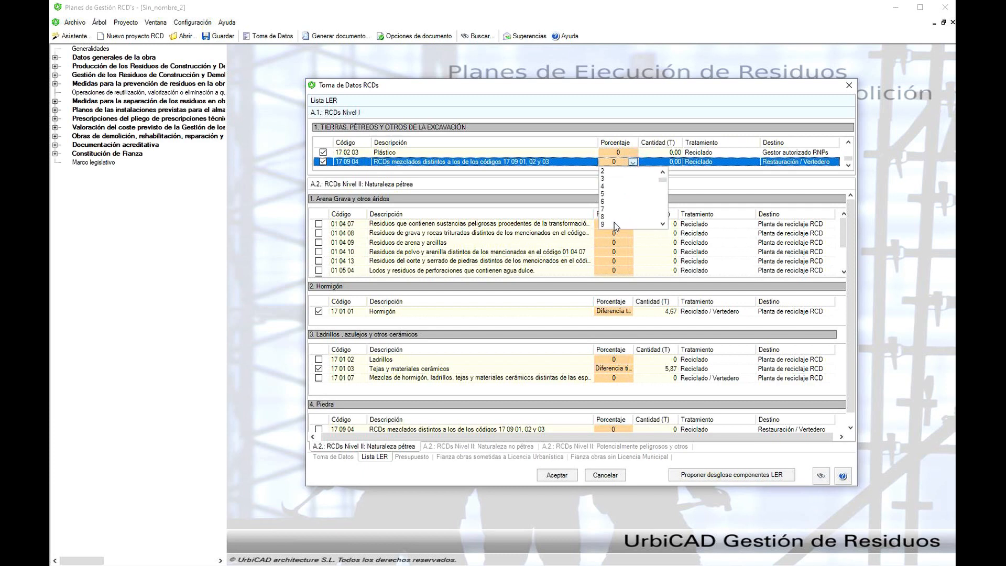
{"action": "left_click", "coordinate": [609, 215]}
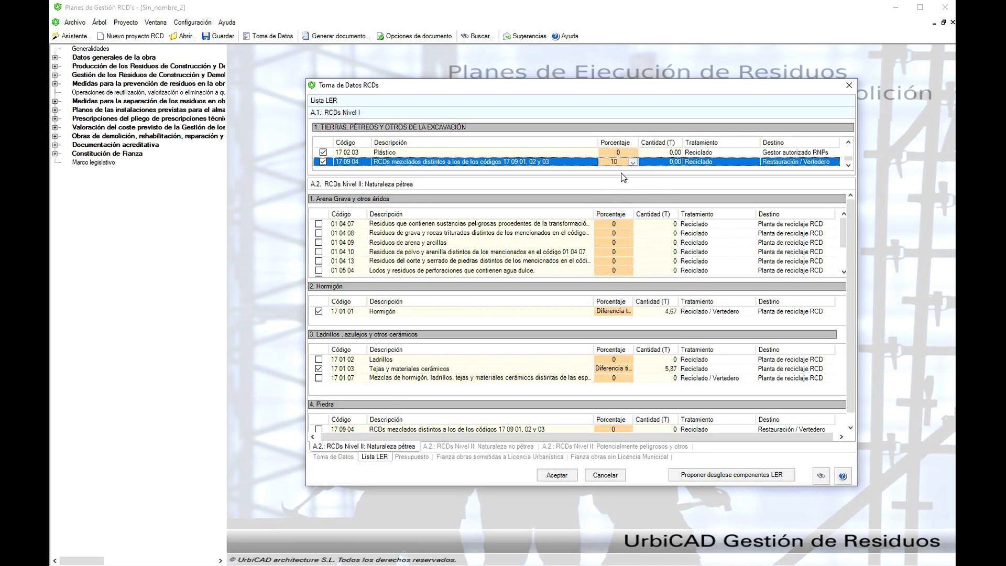
- Review the codes in the Nivel I excavation waste list and accept the Toma de Datos
{"action": "left_click", "coordinate": [848, 142]}
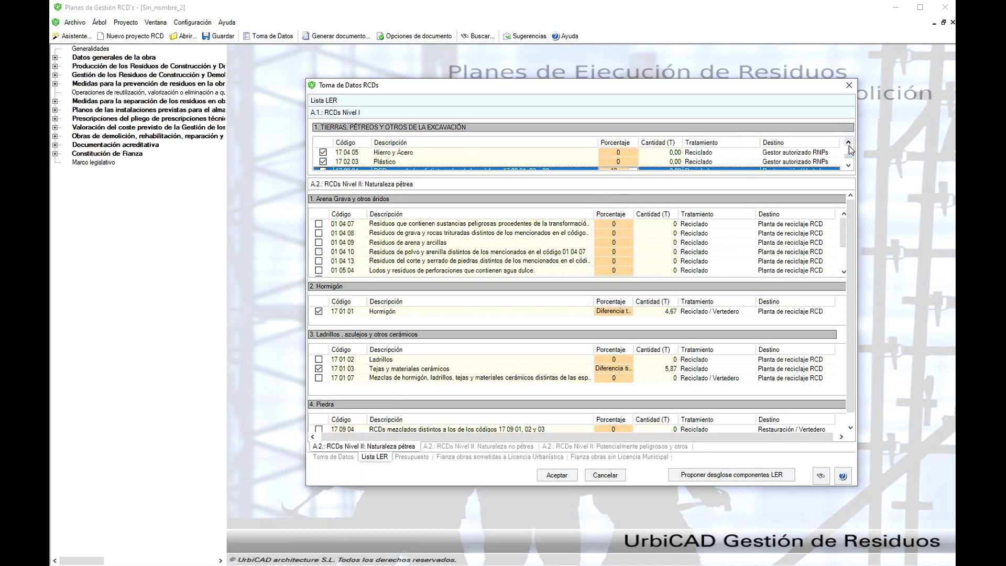
{"action": "left_click", "coordinate": [848, 143]}
{"action": "left_click", "coordinate": [848, 143]}
{"action": "left_click", "coordinate": [848, 142]}
{"action": "left_click", "coordinate": [848, 143]}
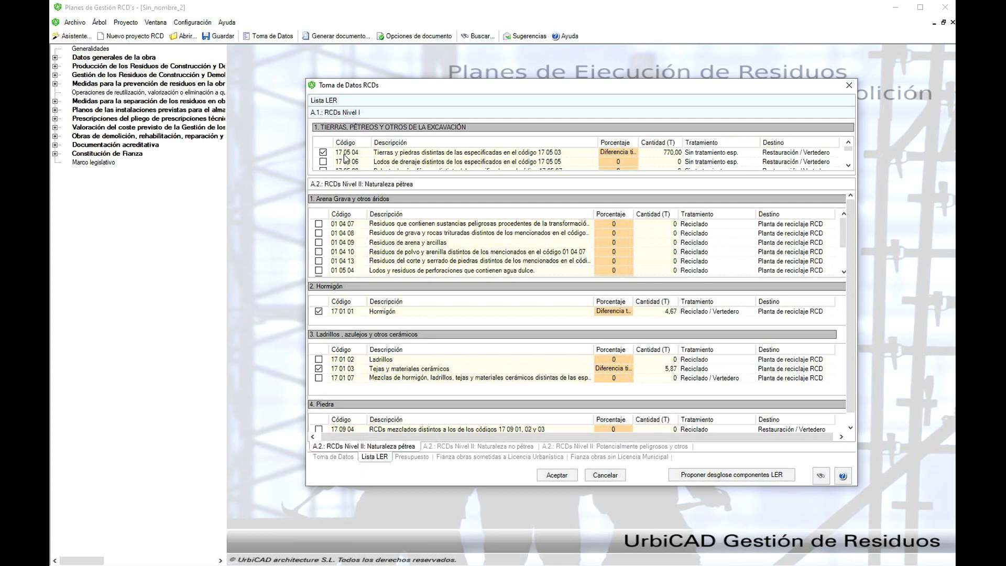
{"action": "left_click", "coordinate": [849, 165]}
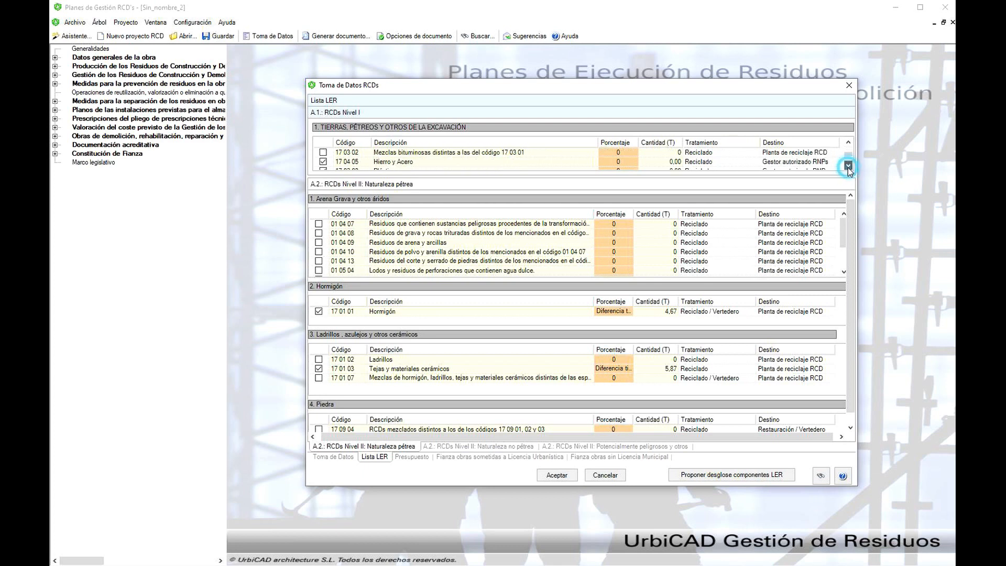
{"action": "left_click", "coordinate": [848, 166]}
{"action": "left_click", "coordinate": [849, 165]}
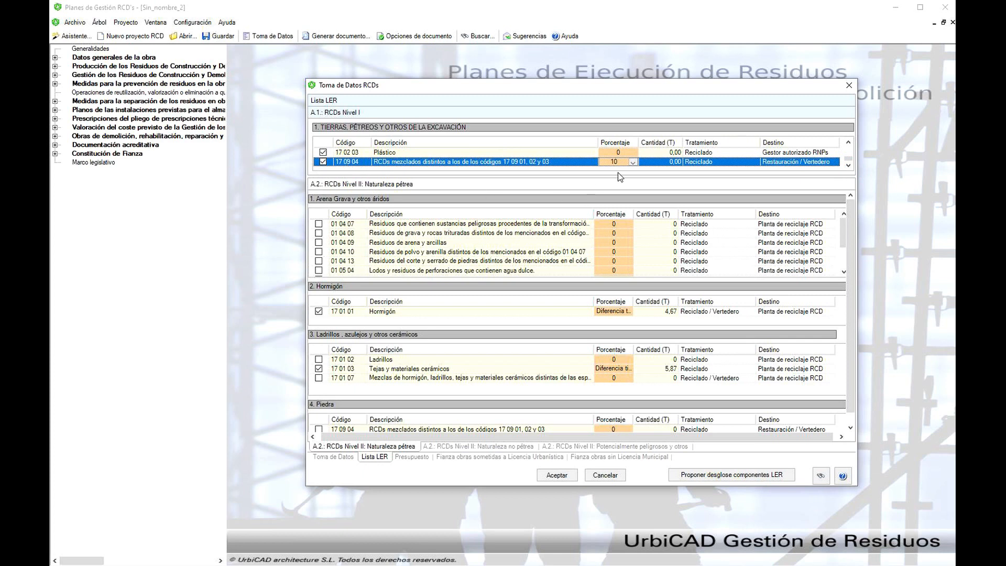
{"action": "left_click", "coordinate": [549, 476]}
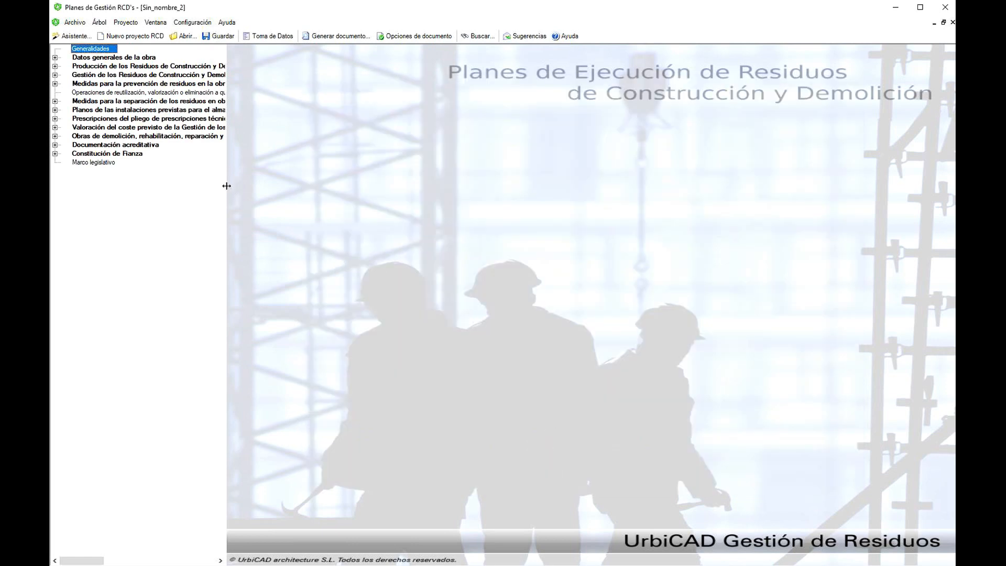
- Widen the chapter tree and expand the graphical study of RCD production down to its Nivel I and Nivel II representations
{"action": "left_click_drag", "start_coordinate": [226, 185], "coordinate": [390, 189]}
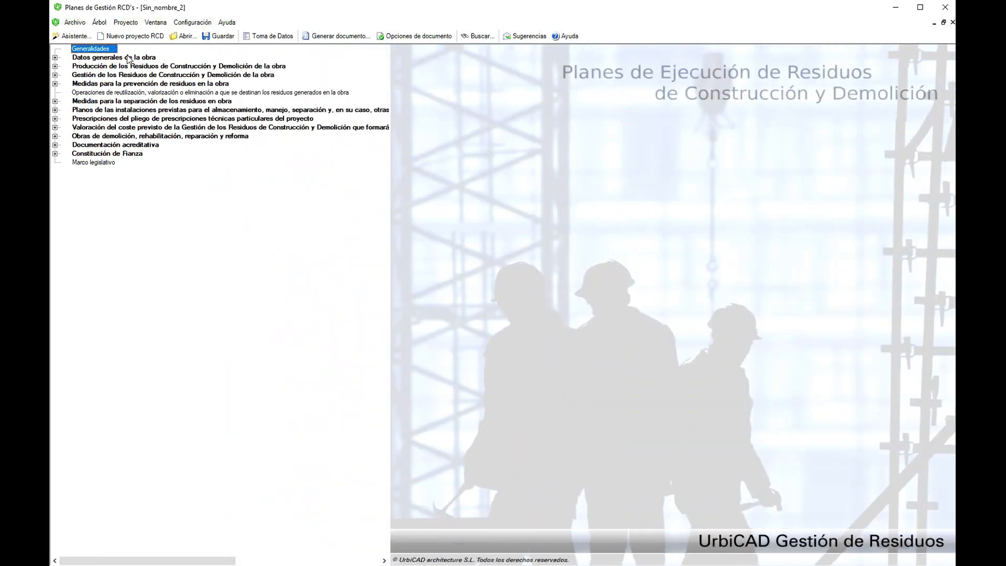
{"action": "left_click", "coordinate": [55, 66]}
{"action": "left_click", "coordinate": [65, 110]}
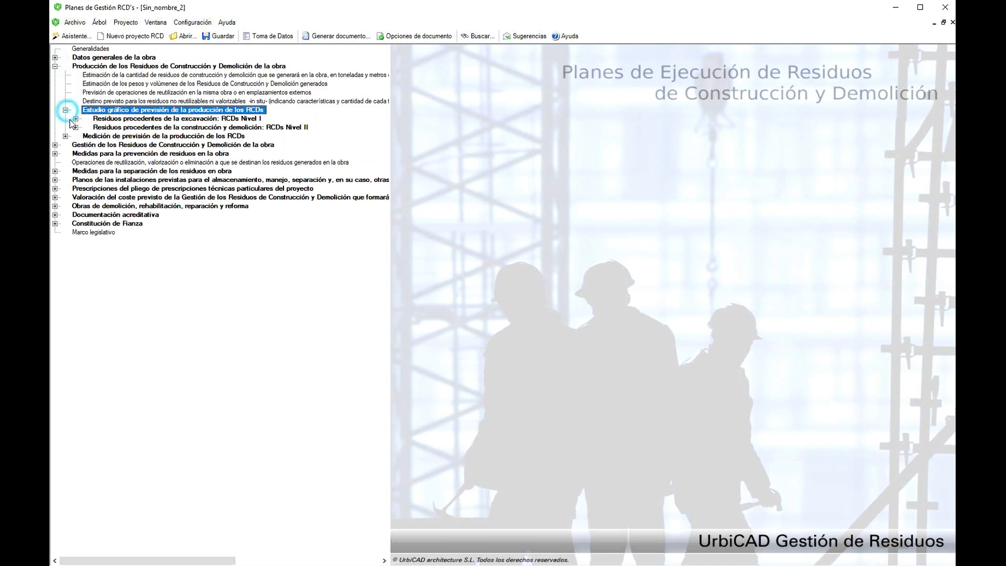
{"action": "left_click", "coordinate": [76, 118]}
{"action": "left_click", "coordinate": [76, 145]}
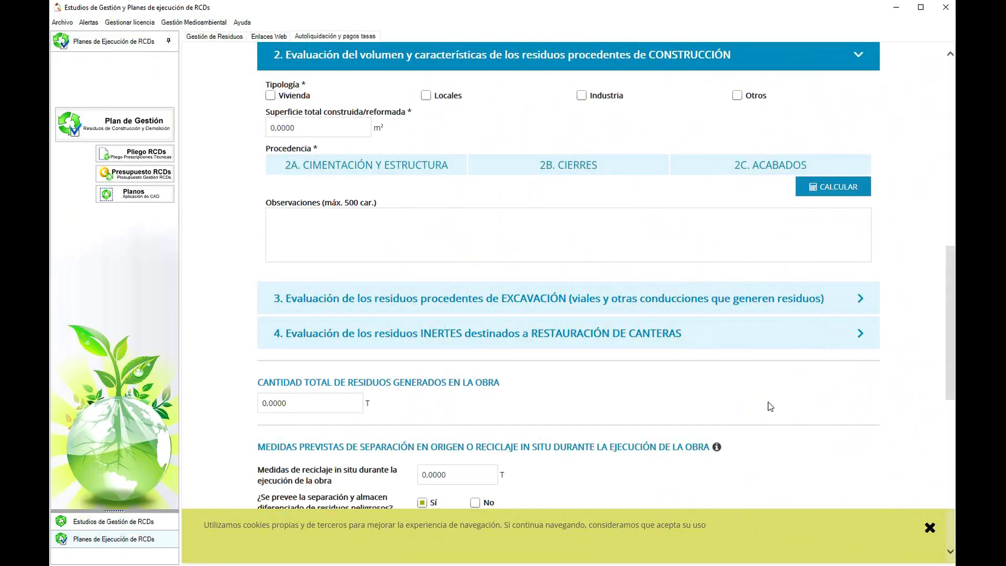
- Examine the 2A Cimentación y Estructura, 2B Cierres and 2C Acabados waste tables in the Consell de Mallorca form's CONSTRUCCIÓN evaluation
{"action": "scroll", "coordinate": [726, 373], "scroll_direction": "up", "scroll_amount": 3}
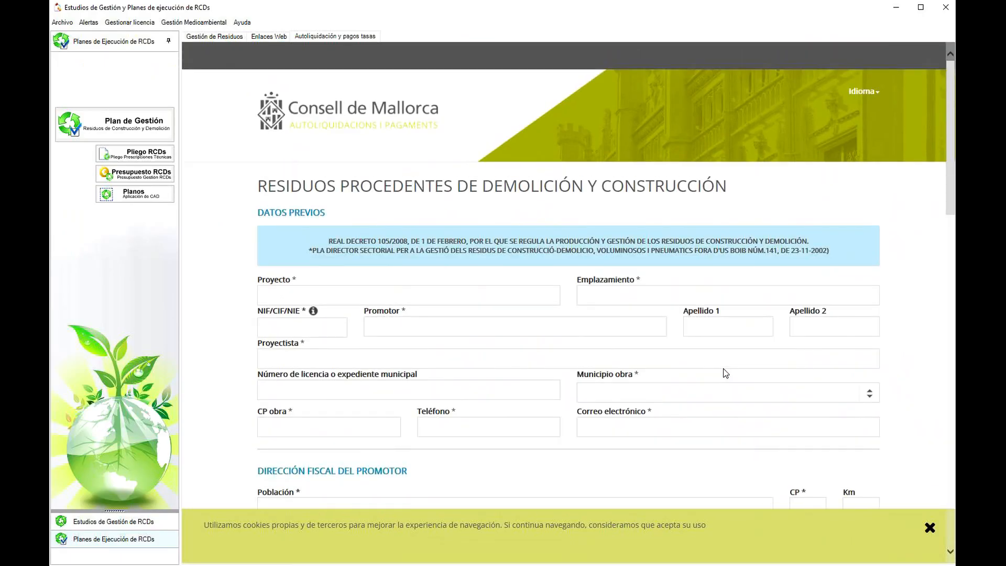
{"action": "scroll", "coordinate": [726, 373], "scroll_direction": "down", "scroll_amount": 5}
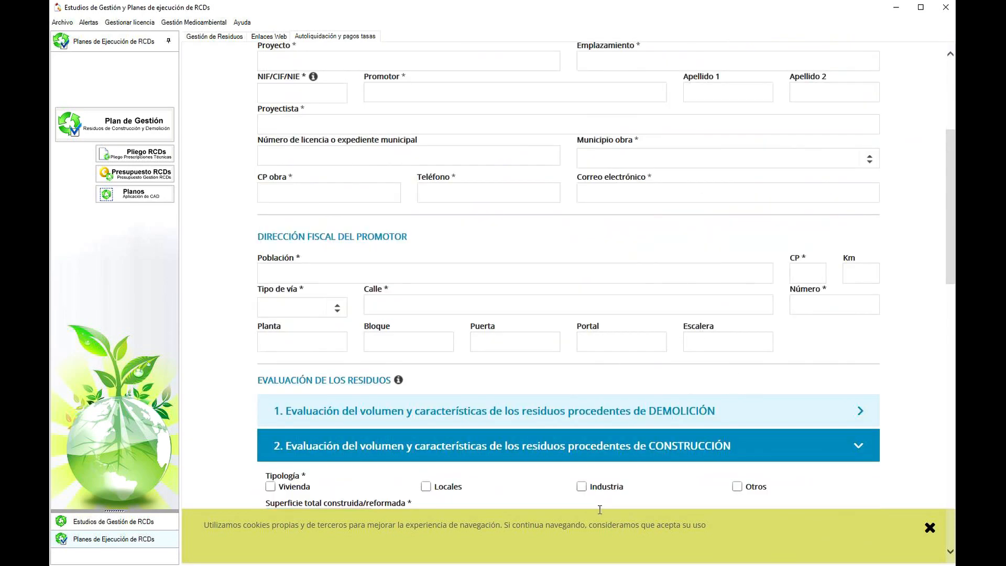
{"action": "scroll", "coordinate": [582, 345], "scroll_direction": "down", "scroll_amount": 1}
{"action": "scroll", "coordinate": [582, 345], "scroll_direction": "down", "scroll_amount": 3}
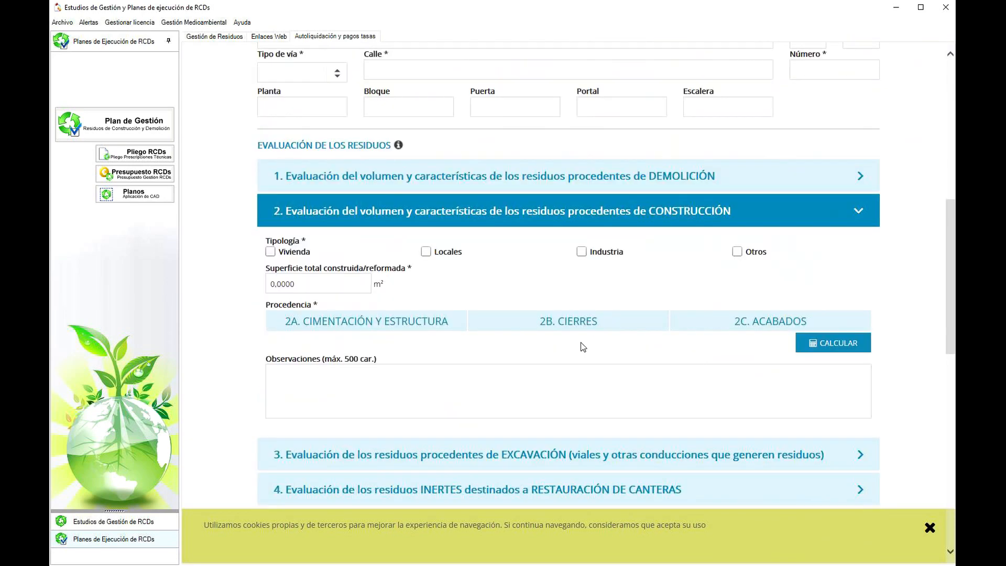
{"action": "left_click", "coordinate": [402, 328]}
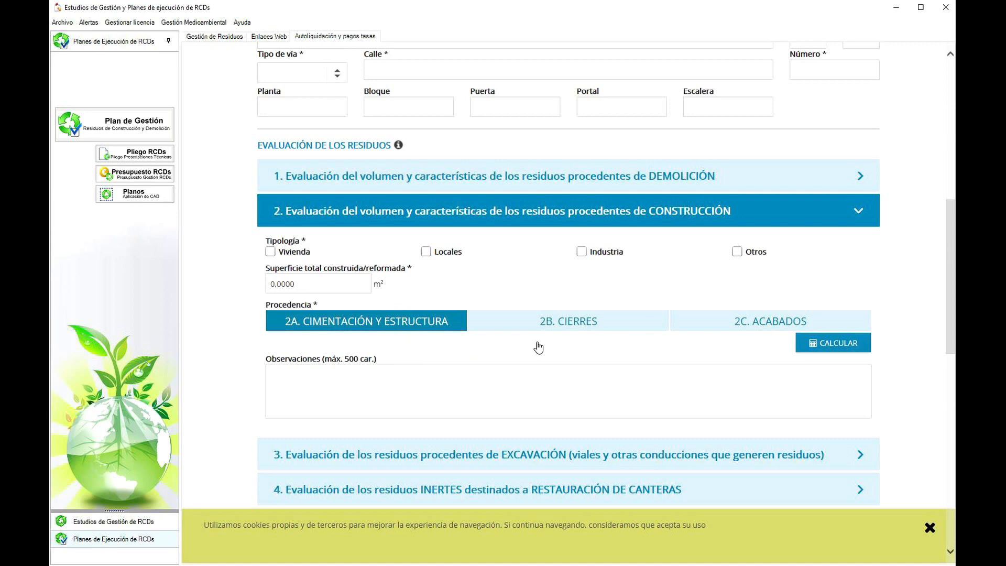
{"action": "scroll", "coordinate": [535, 358], "scroll_direction": "down", "scroll_amount": 3}
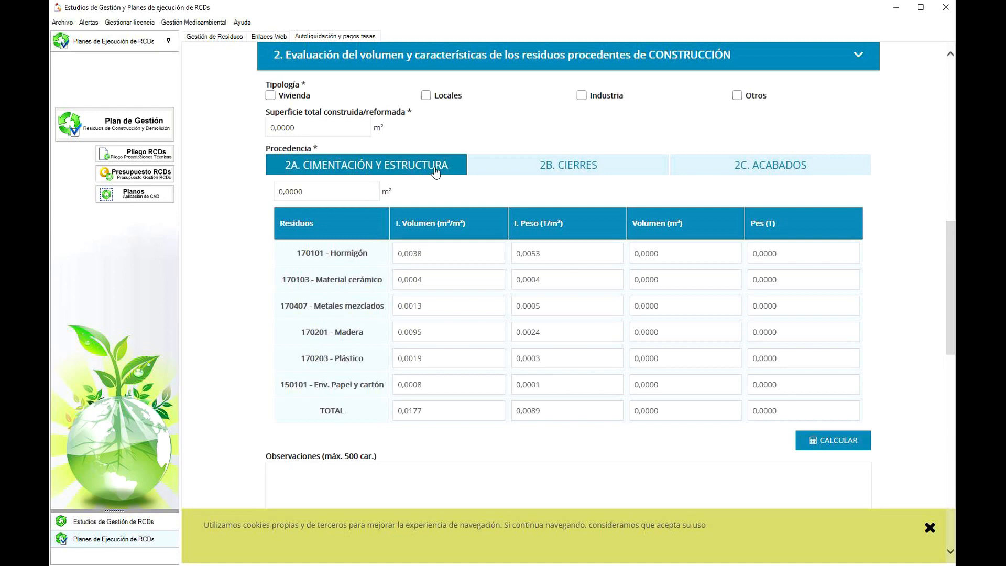
{"action": "left_click", "coordinate": [596, 166]}
{"action": "left_click", "coordinate": [715, 167]}
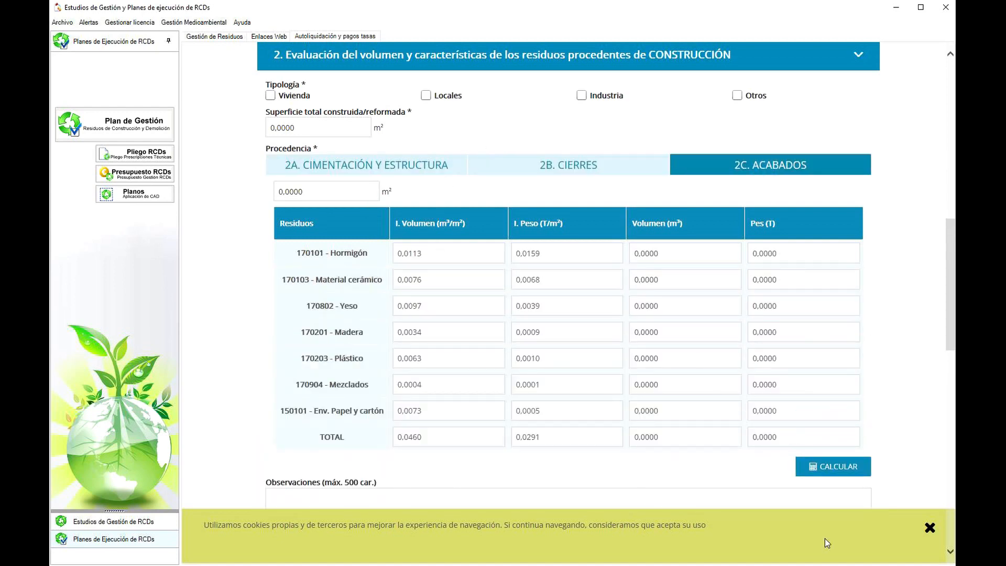
- In the Consell de Mallorca form's CONSTRUCCIÓN evaluation, set the Superficie total construida/reformada to 2760 m² and the Tipología to Vivienda
{"action": "key", "text": "alt+Tab"}
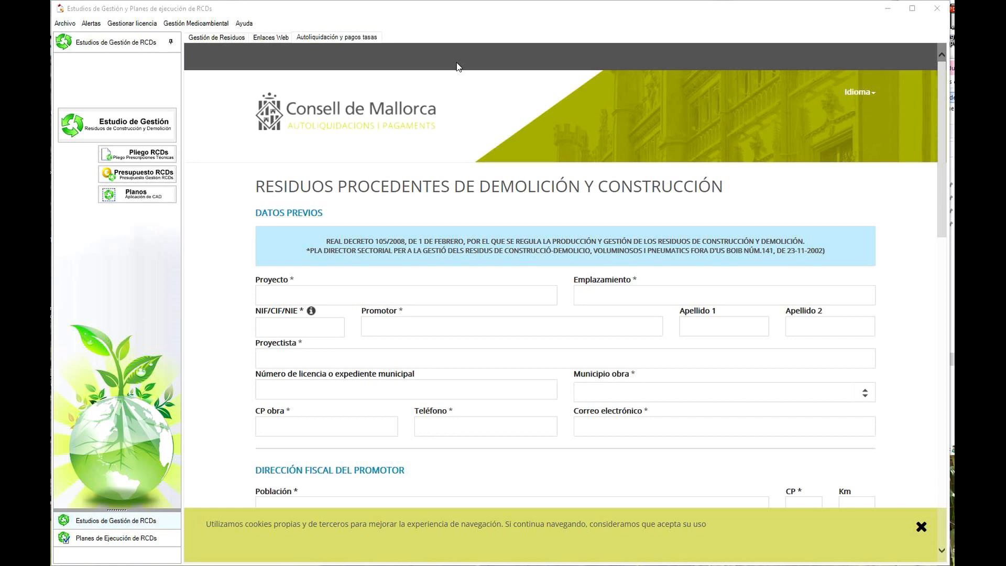
{"action": "left_click", "coordinate": [315, 38]}
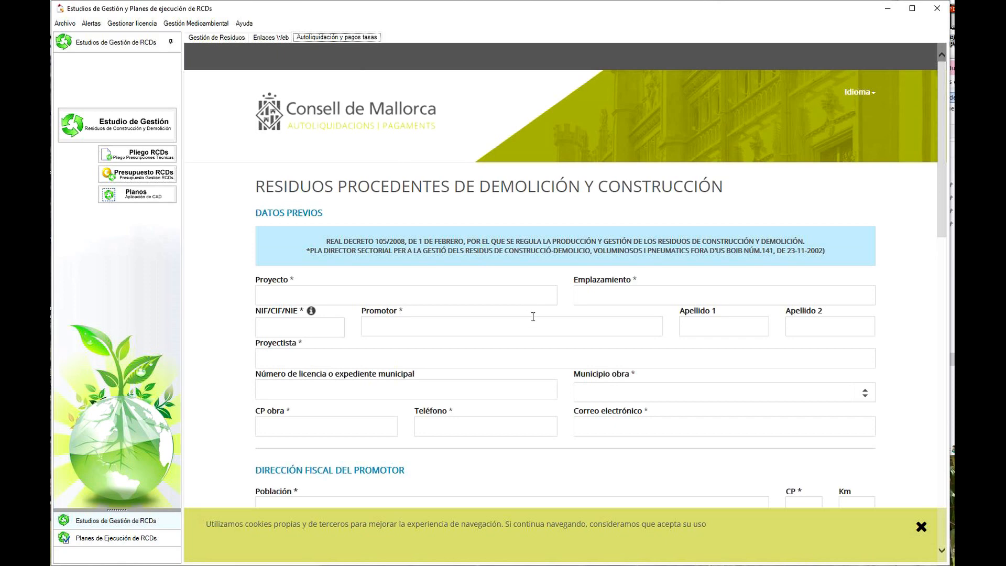
{"action": "scroll", "coordinate": [533, 317], "scroll_direction": "down", "scroll_amount": 4}
{"action": "scroll", "coordinate": [555, 291], "scroll_direction": "down", "scroll_amount": 3}
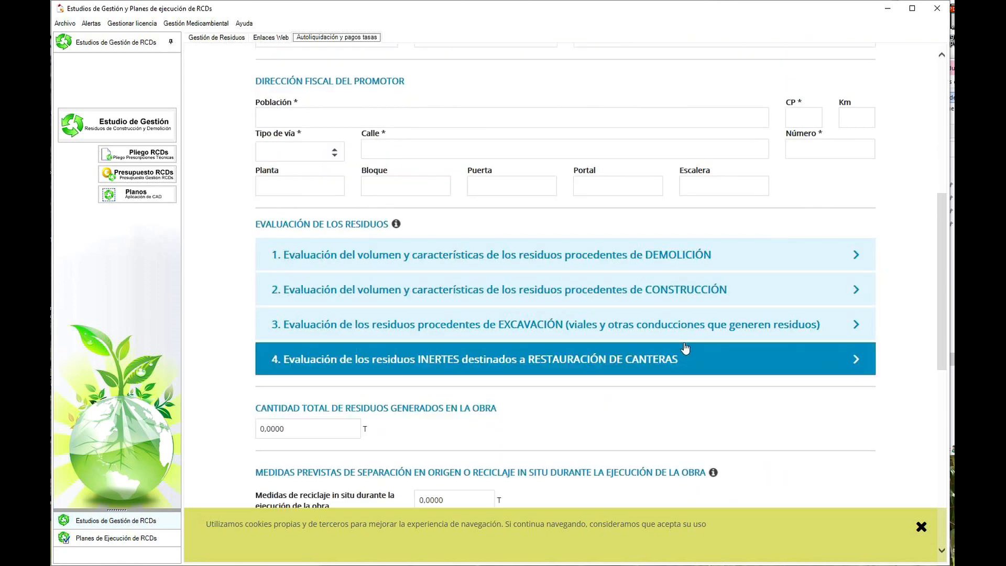
{"action": "left_click", "coordinate": [695, 296]}
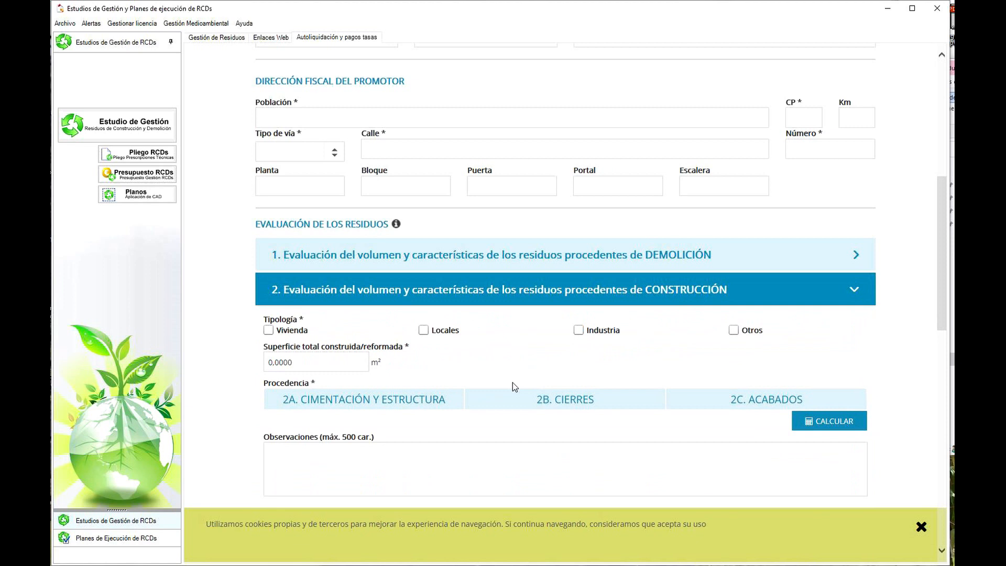
{"action": "left_click", "coordinate": [308, 366]}
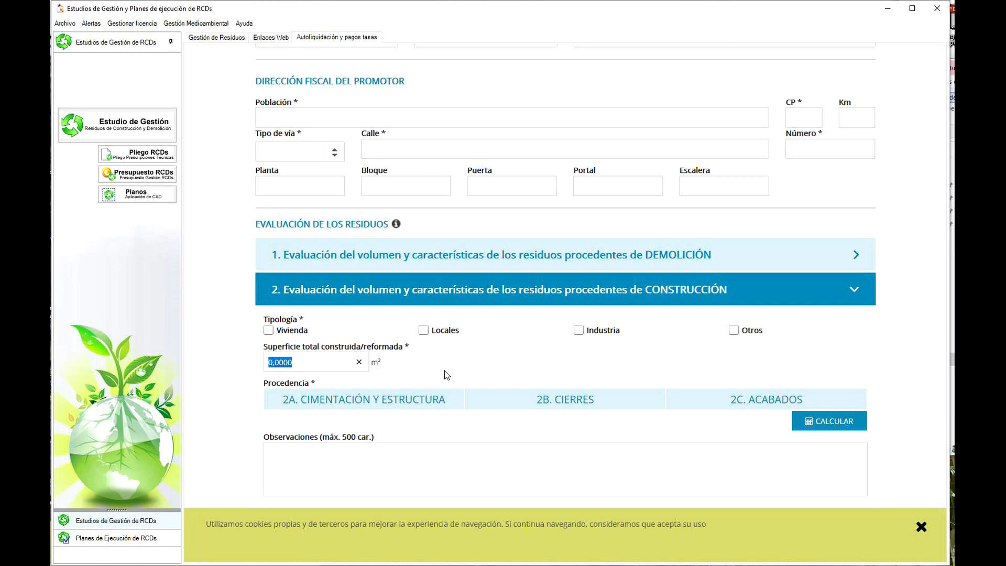
{"action": "type", "text": "2760"}
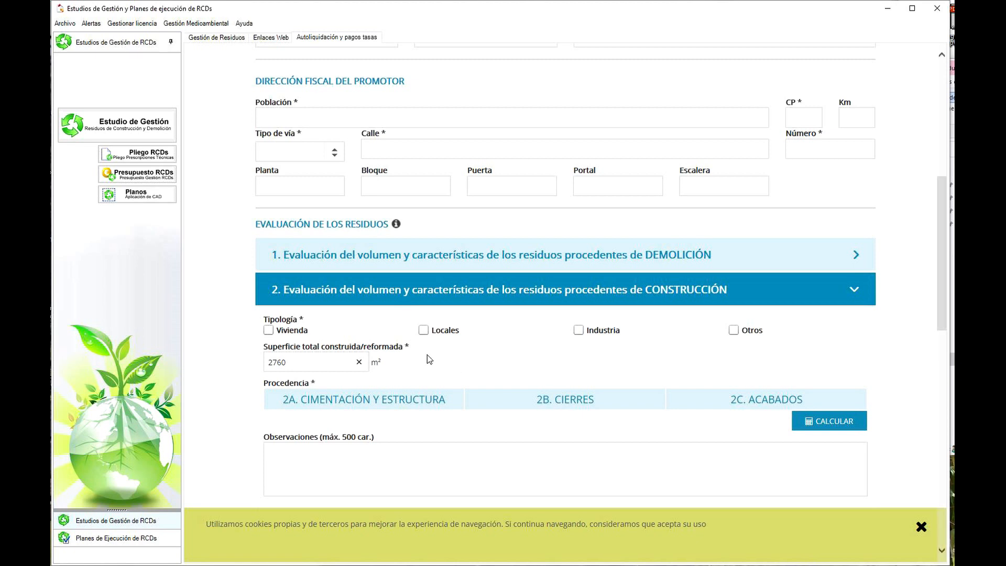
{"action": "left_click", "coordinate": [269, 331]}
- Set the surface for Procedencia 2A Cimentación y Estructura to 75 m²
{"action": "scroll", "coordinate": [477, 438], "scroll_direction": "down", "scroll_amount": 2}
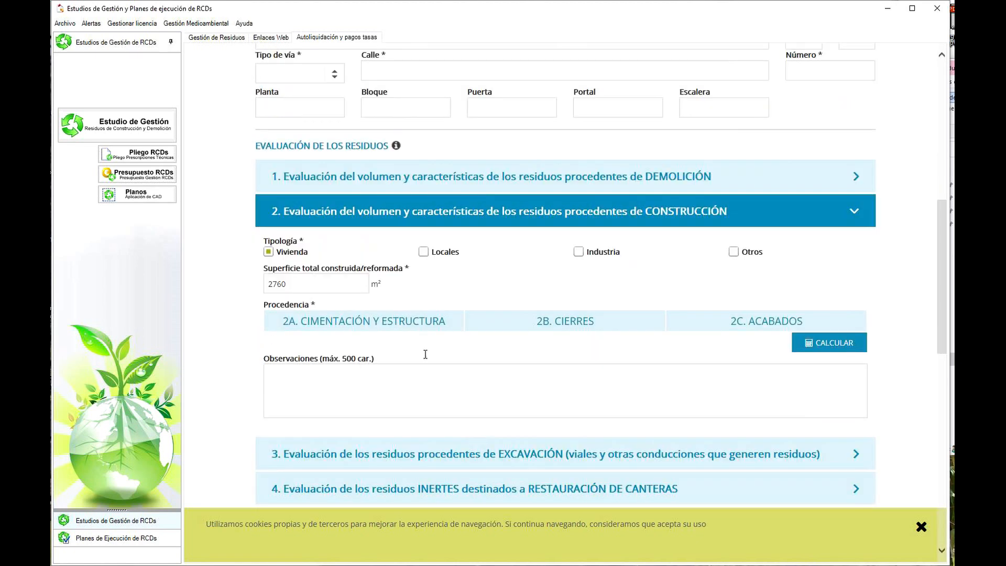
{"action": "left_click", "coordinate": [347, 321]}
{"action": "left_click", "coordinate": [312, 347]}
{"action": "left_click_drag", "start_coordinate": [313, 348], "coordinate": [275, 355]}
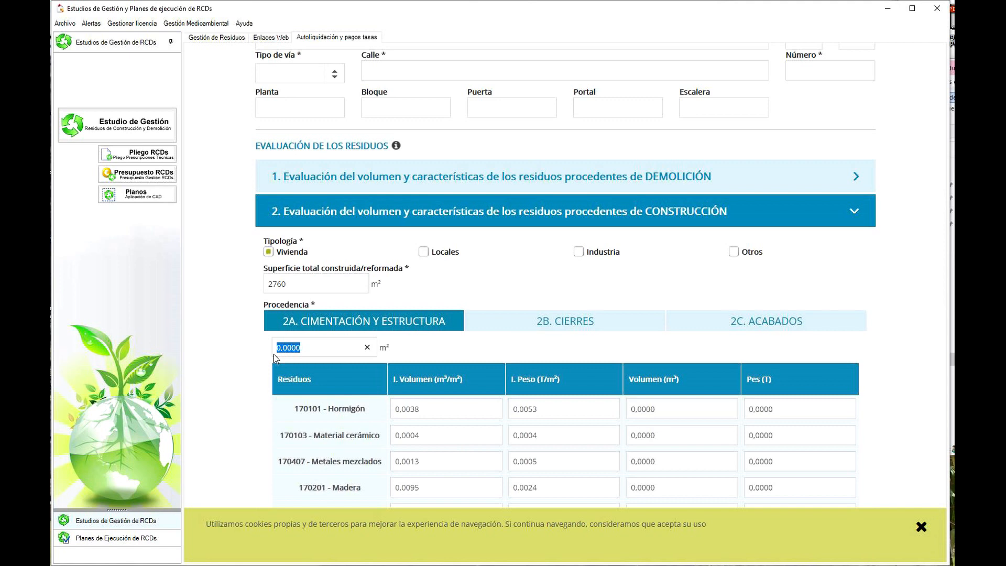
{"action": "type", "text": "75"}
- Set the surface for Procedencia 2B Cierres to 175 m²
{"action": "left_click", "coordinate": [563, 323]}
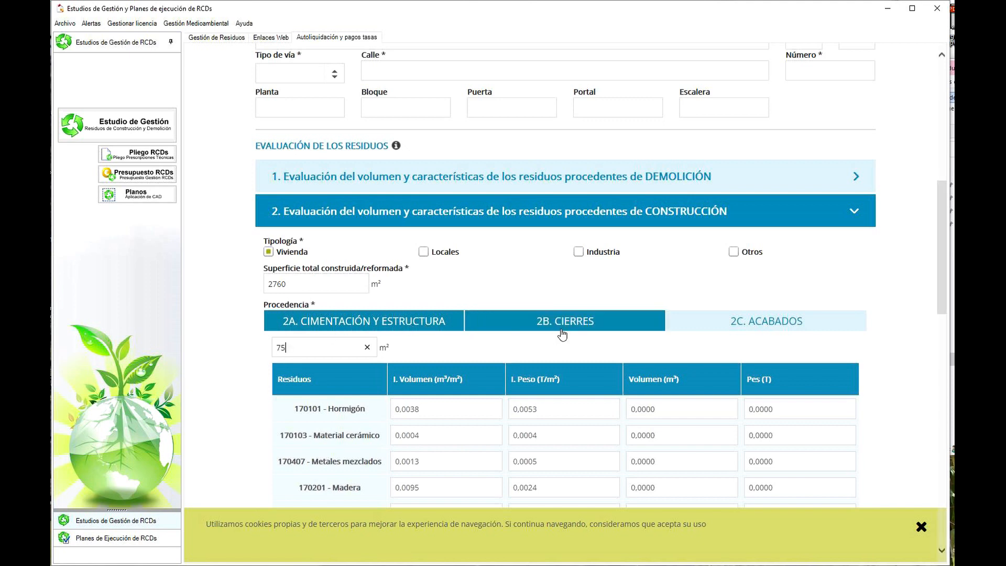
{"action": "left_click", "coordinate": [313, 352]}
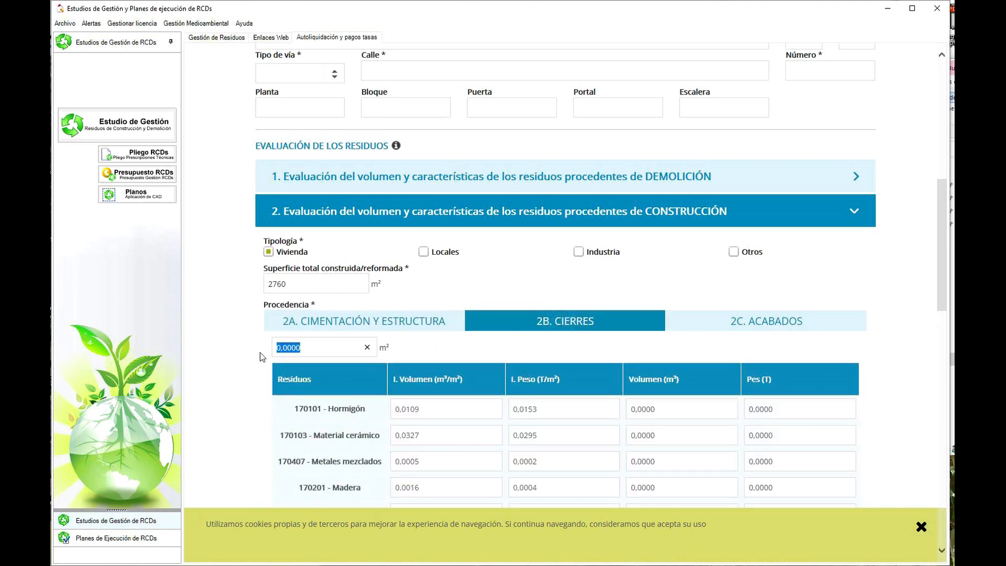
{"action": "type", "text": "1"}
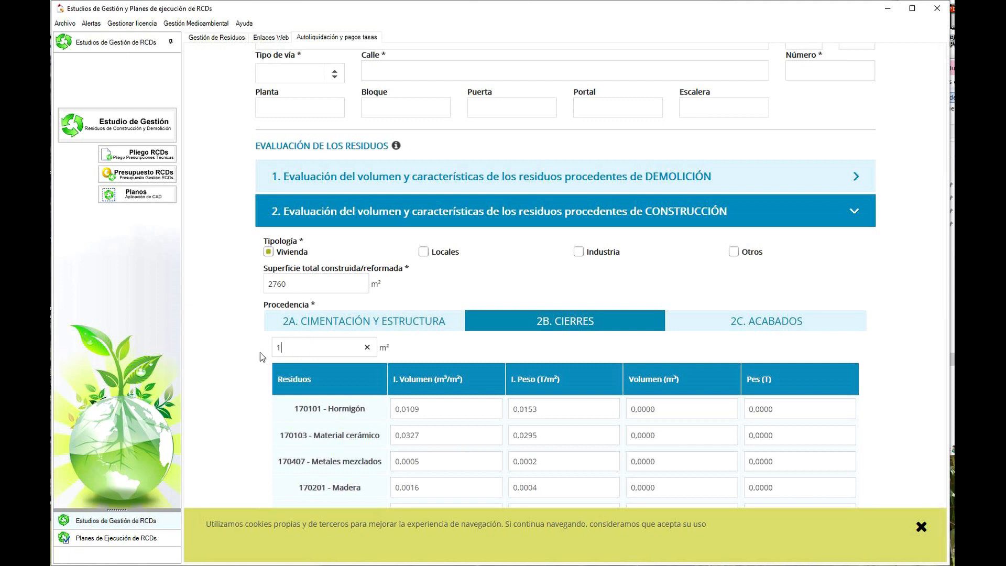
- Set the surface for Procedencia 2C Acabados to 100 m² and calculate its waste volumes and weights
{"action": "left_click", "coordinate": [758, 326]}
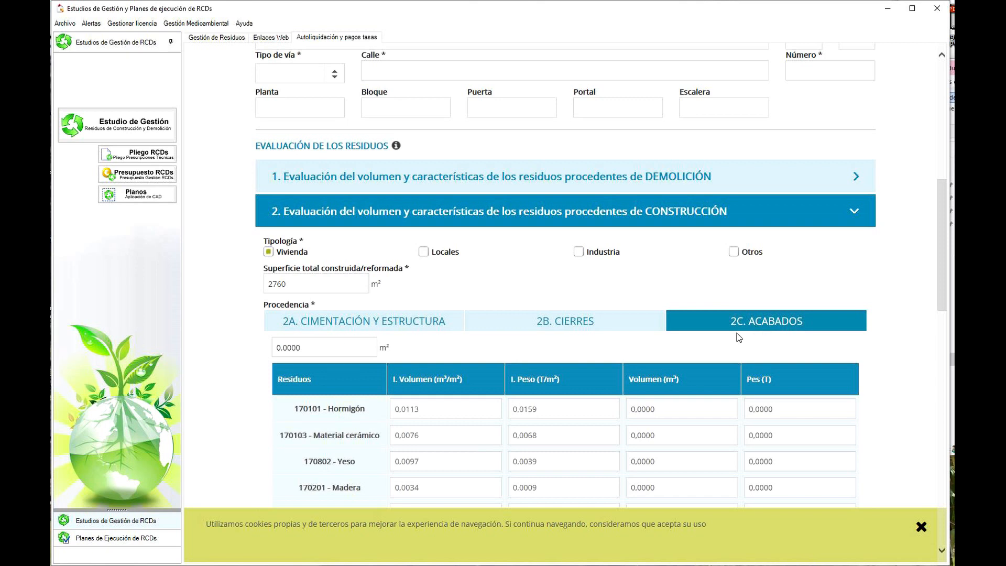
{"action": "scroll", "coordinate": [737, 332], "scroll_direction": "down", "scroll_amount": 2}
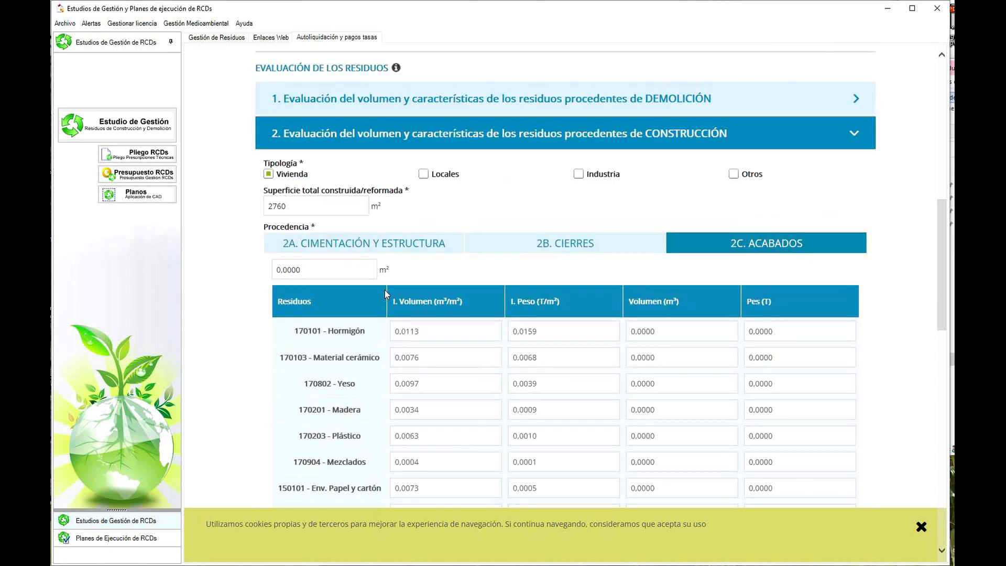
{"action": "left_click", "coordinate": [314, 268]}
{"action": "type", "text": "100"}
{"action": "scroll", "coordinate": [789, 396], "scroll_direction": "down", "scroll_amount": 4}
{"action": "left_click", "coordinate": [832, 312]}
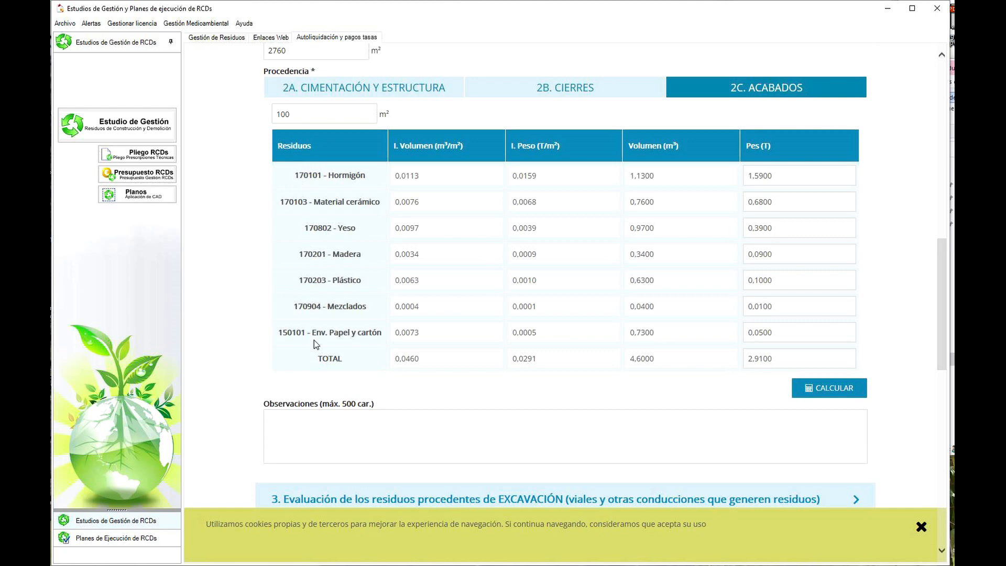
- Calculate the waste volumes and weights for 2B Cierres and 2A Cimentación y Estructura
{"action": "scroll", "coordinate": [400, 323], "scroll_direction": "up", "scroll_amount": 2}
{"action": "scroll", "coordinate": [399, 321], "scroll_direction": "down", "scroll_amount": 1}
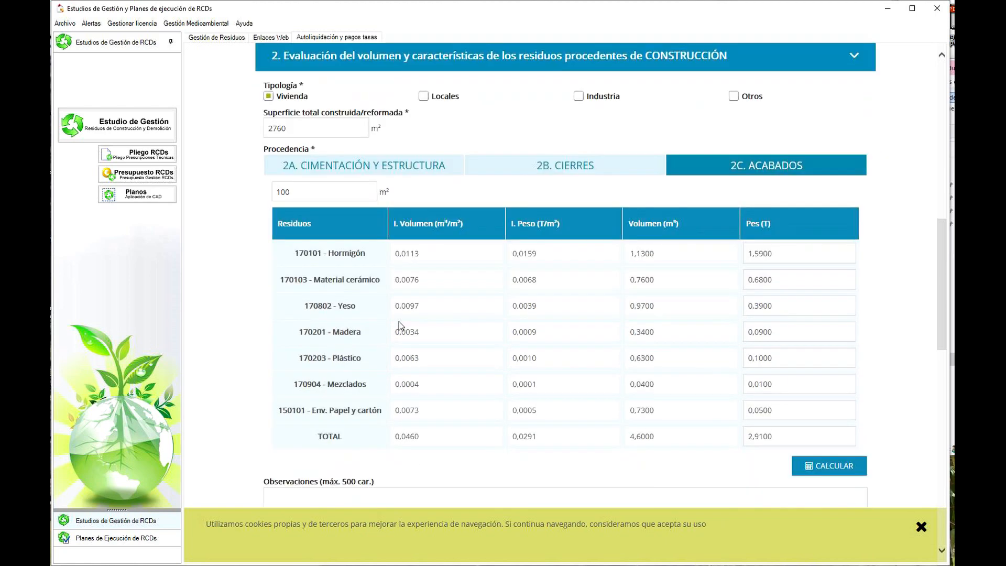
{"action": "left_click", "coordinate": [540, 164]}
{"action": "left_click", "coordinate": [810, 465]}
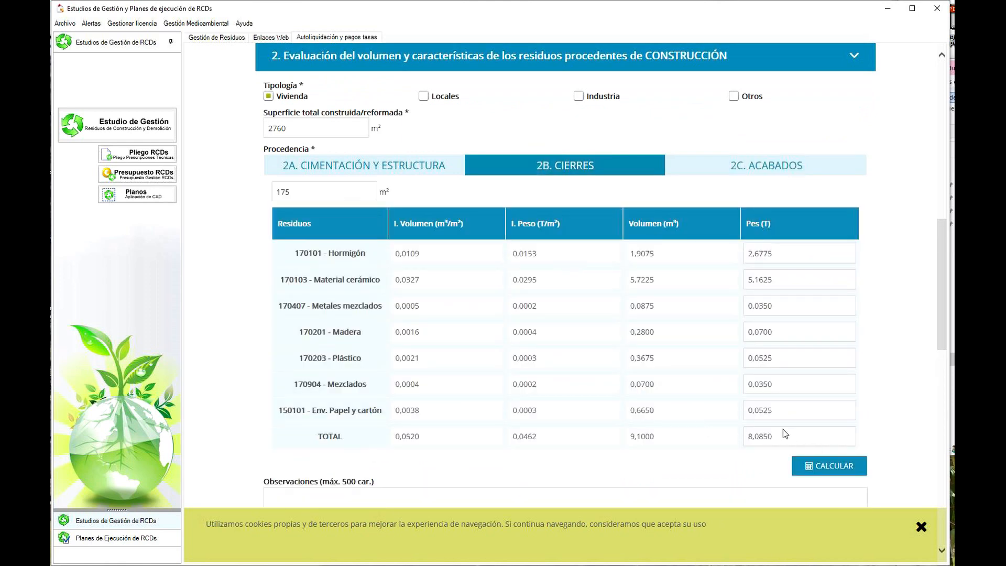
{"action": "left_click", "coordinate": [370, 169]}
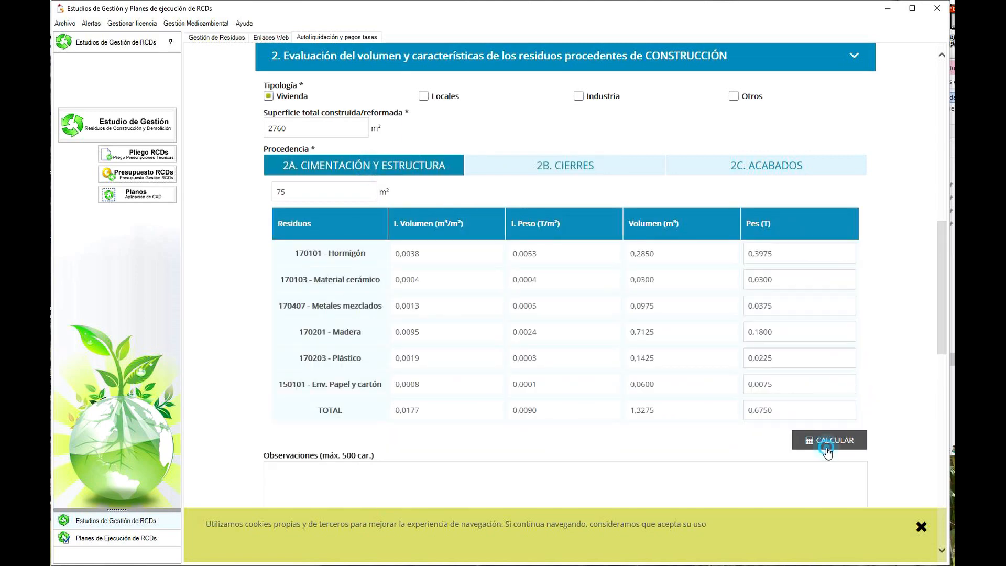
{"action": "left_click", "coordinate": [827, 451]}
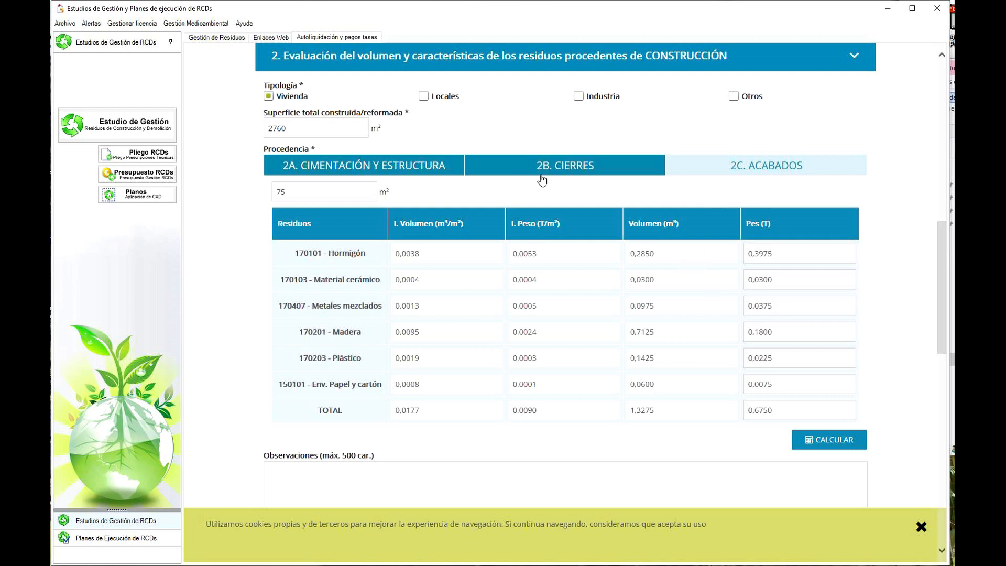
- Compare the calculated waste tables of 2A Cimentación y Estructura, 2B Cierres and 2C Acabados
{"action": "scroll", "coordinate": [542, 180], "scroll_direction": "up", "scroll_amount": 2}
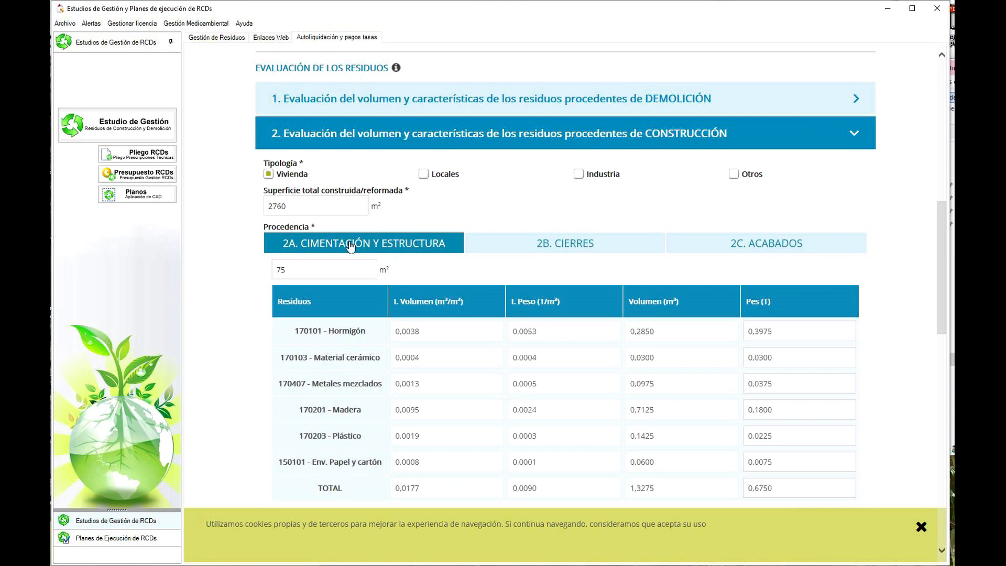
{"action": "left_click", "coordinate": [572, 250]}
{"action": "left_click", "coordinate": [772, 253]}
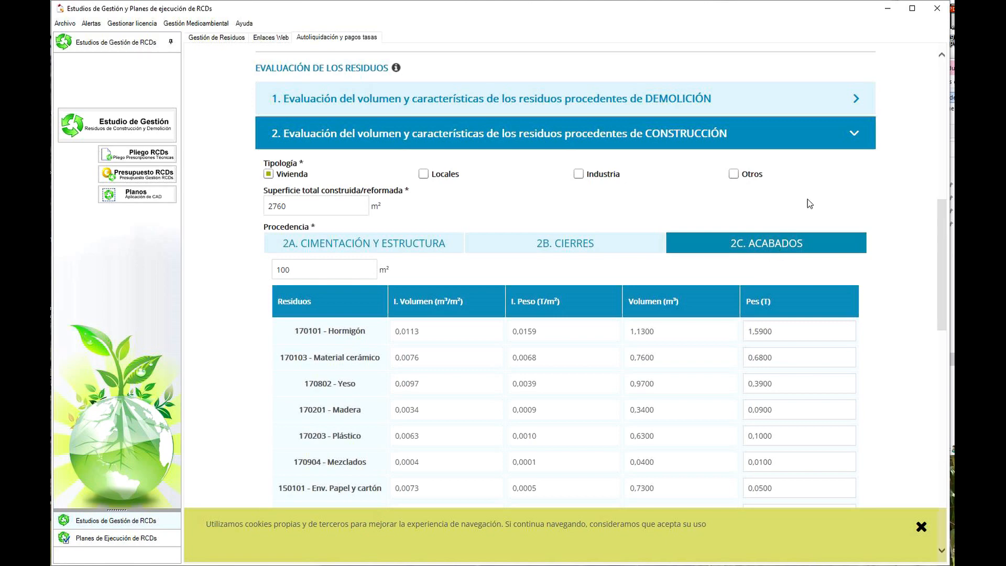
- Collapse the CONSTRUCCIÓN evaluation and examine the typologies and waste table of the DEMOLICIÓN evaluation
{"action": "left_click", "coordinate": [855, 134]}
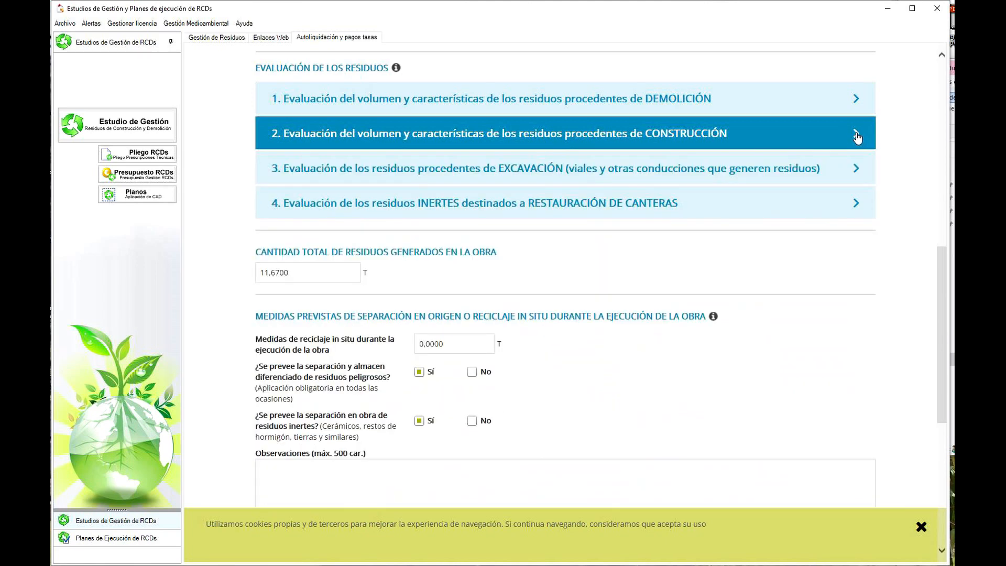
{"action": "left_click", "coordinate": [855, 101]}
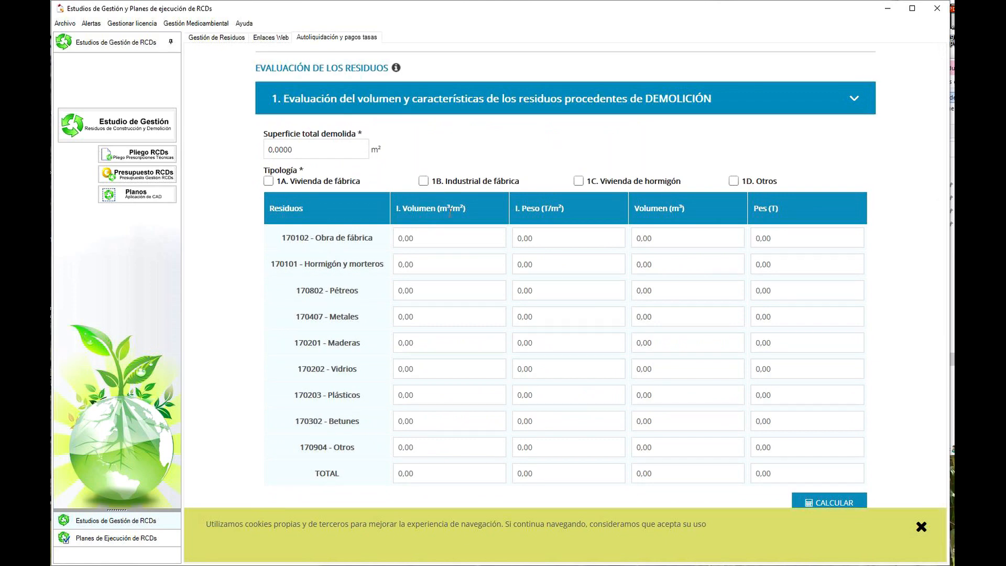
{"action": "scroll", "coordinate": [452, 207], "scroll_direction": "down", "scroll_amount": 1}
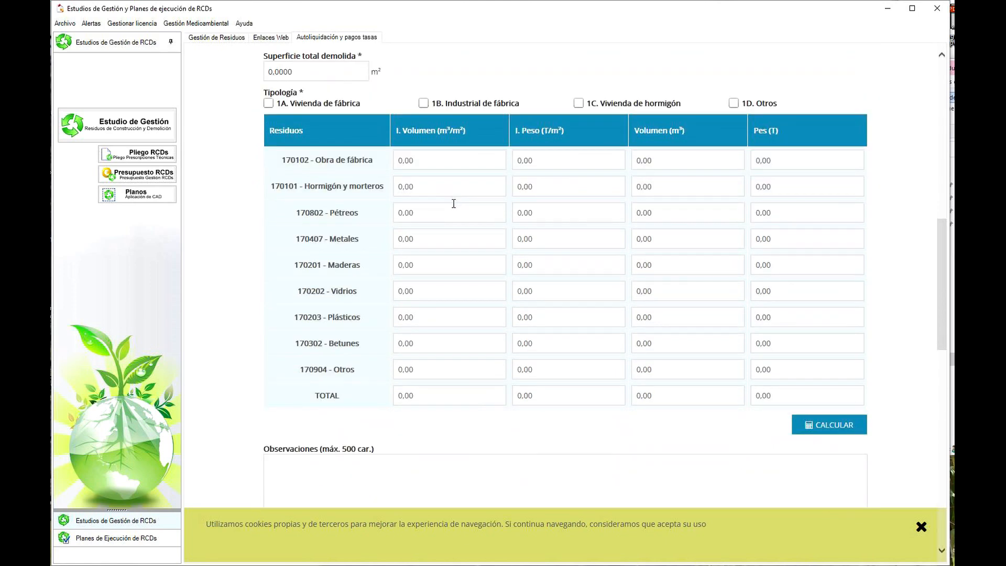